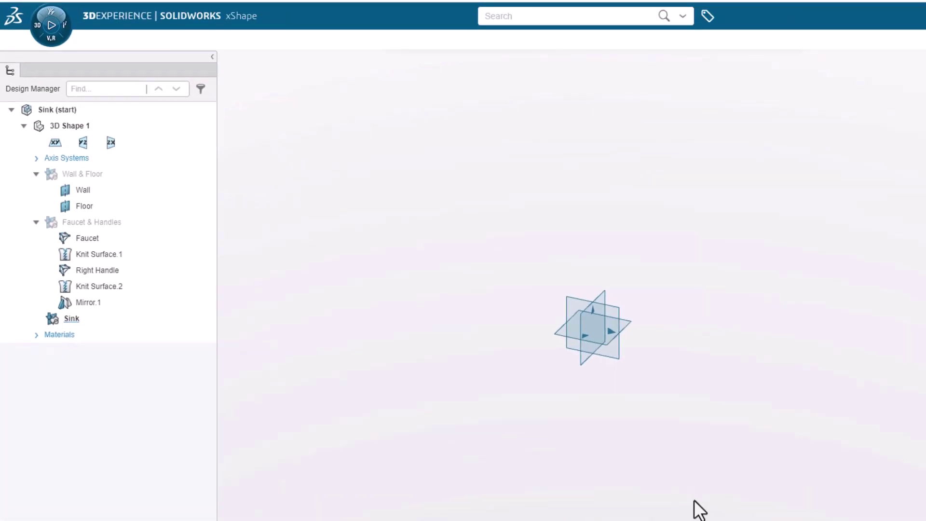
Add a globe at the origin with 6 rows, scaled by bounding box to 580 mm along X.
click(318, 514)
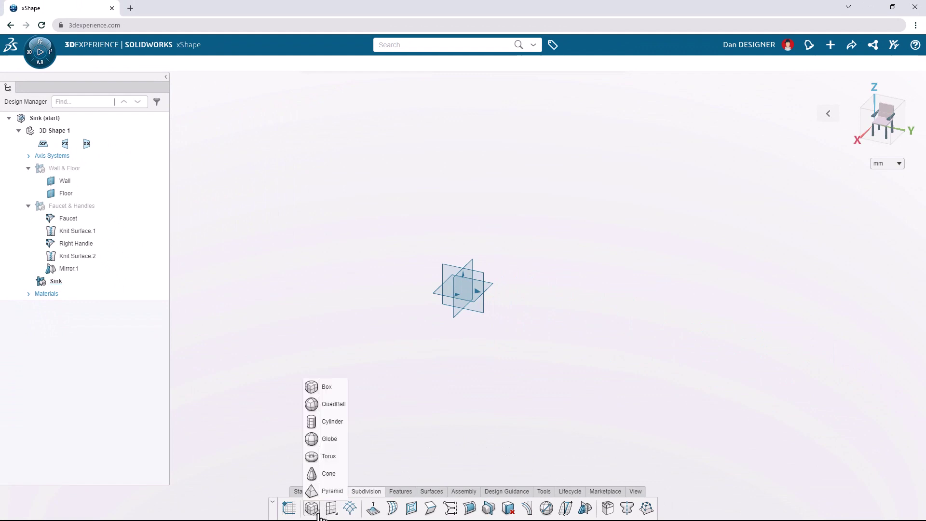
click(337, 444)
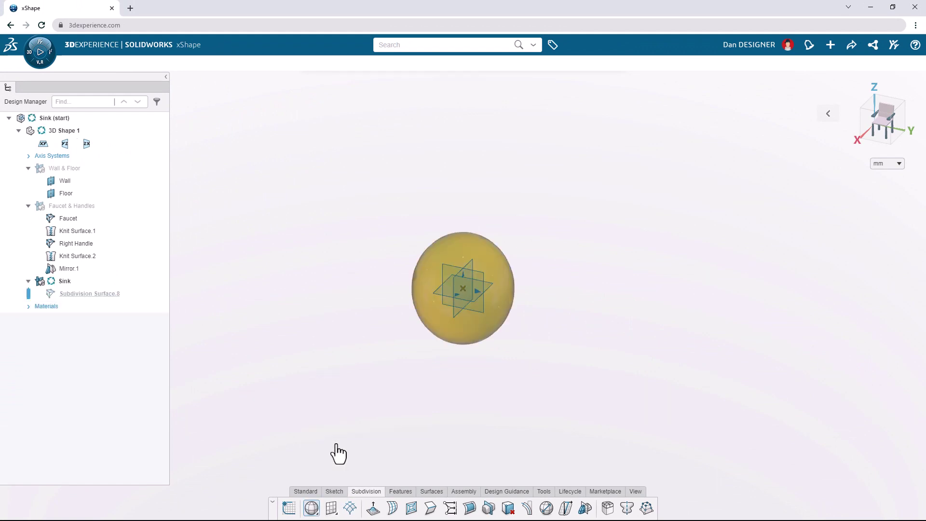
click(468, 287)
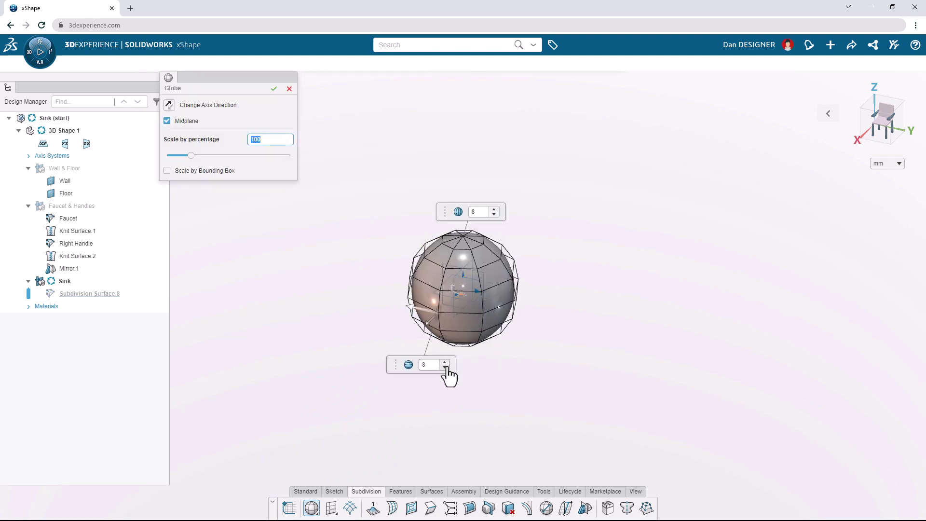
click(445, 368)
click(445, 368)
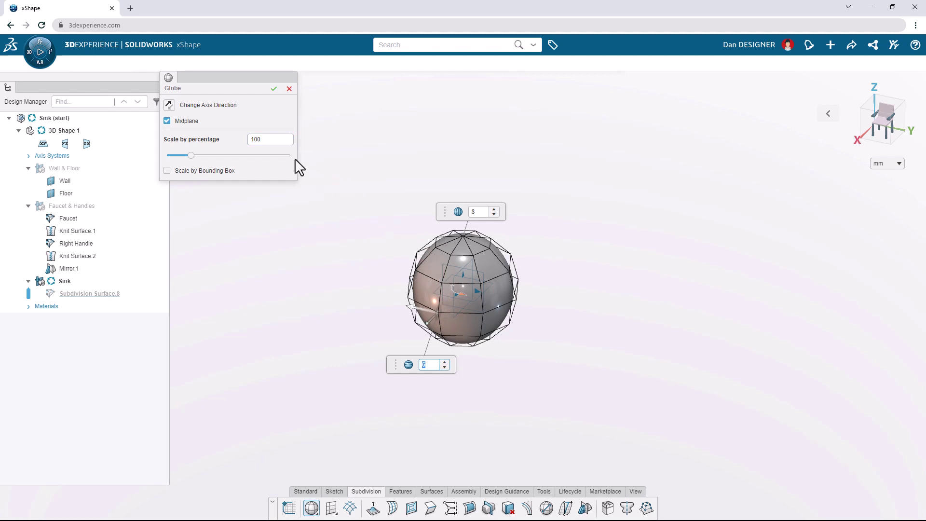
click(238, 172)
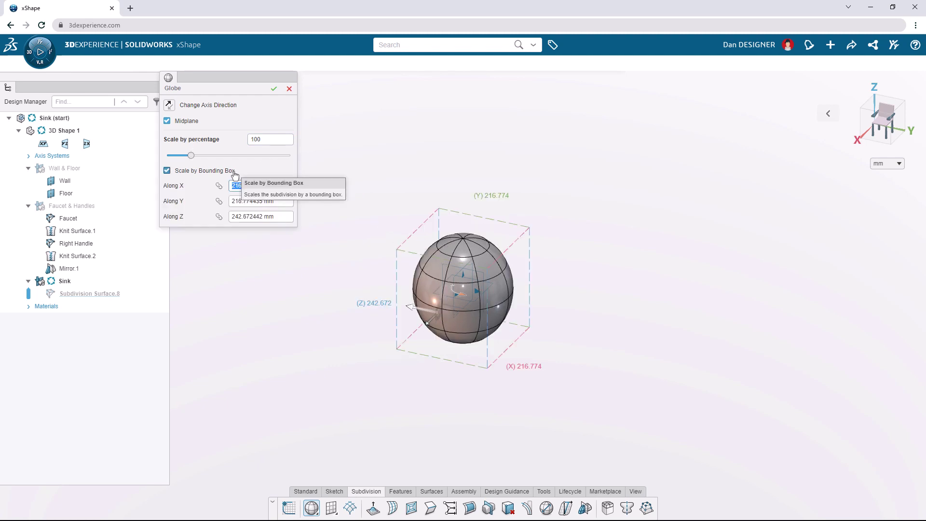
text(580)
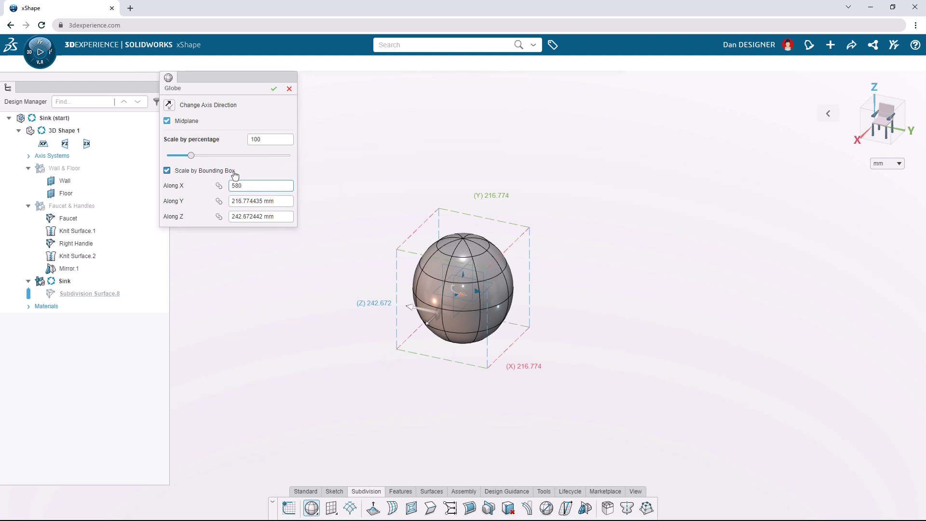
key(Return)
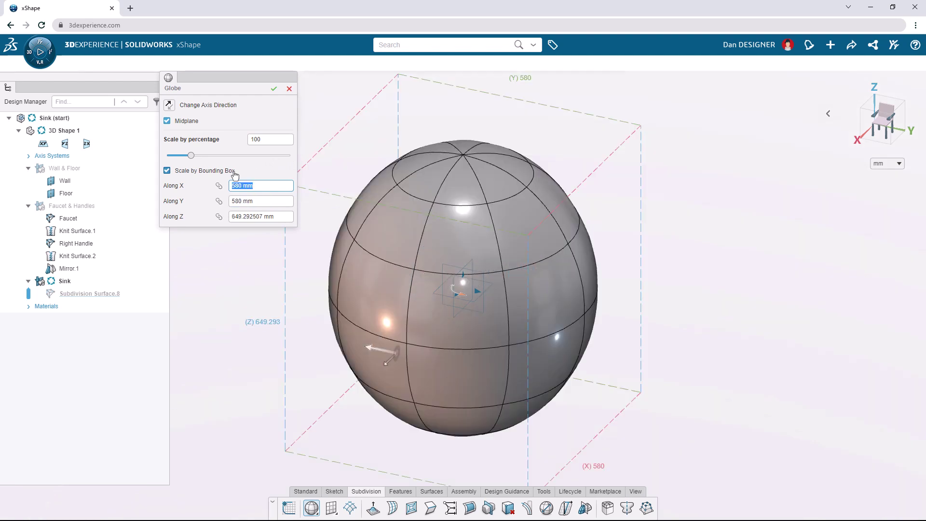
click(274, 90)
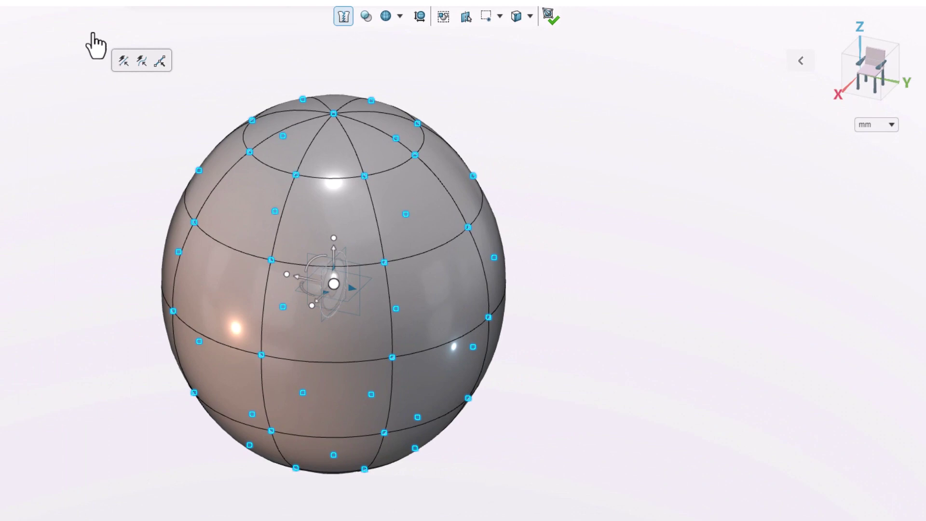
Select the ring of faces around the sphere's middle and extrude it into a wider band.
click(235, 271)
key(shift)
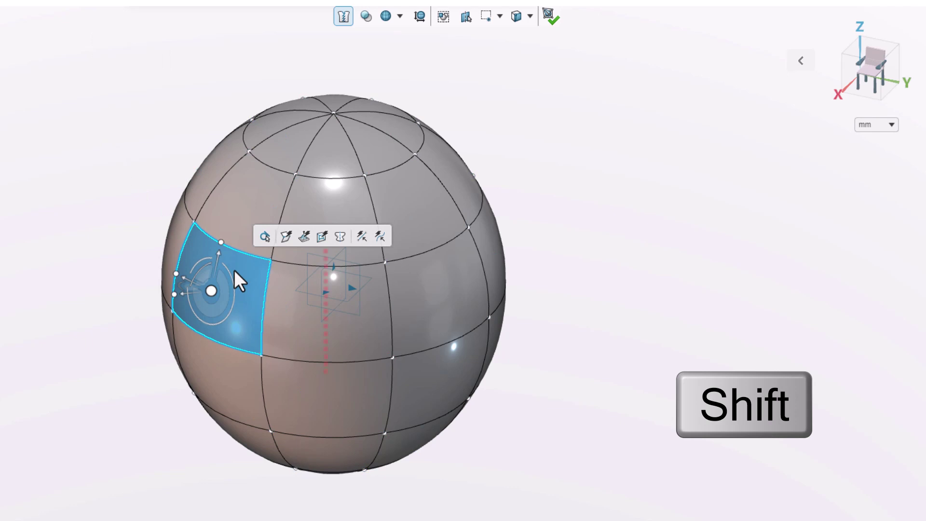
shift+click(374, 313)
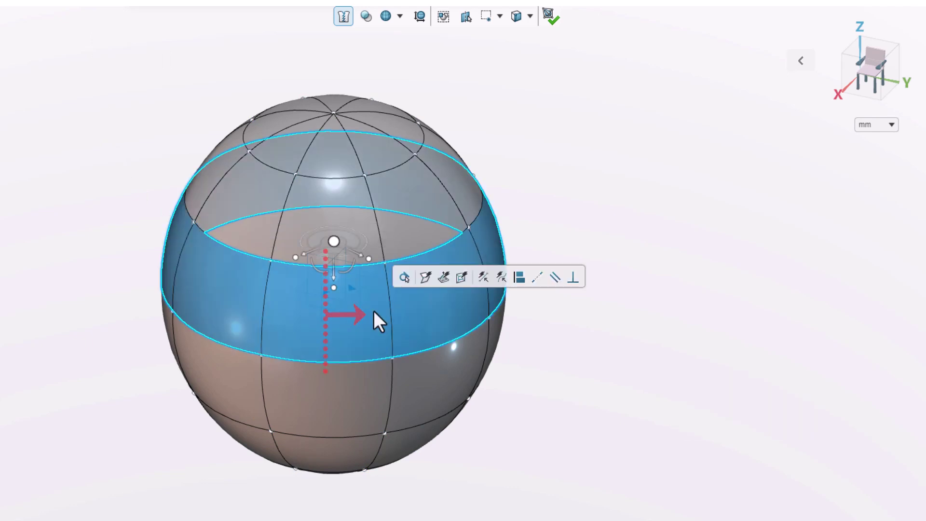
click(426, 284)
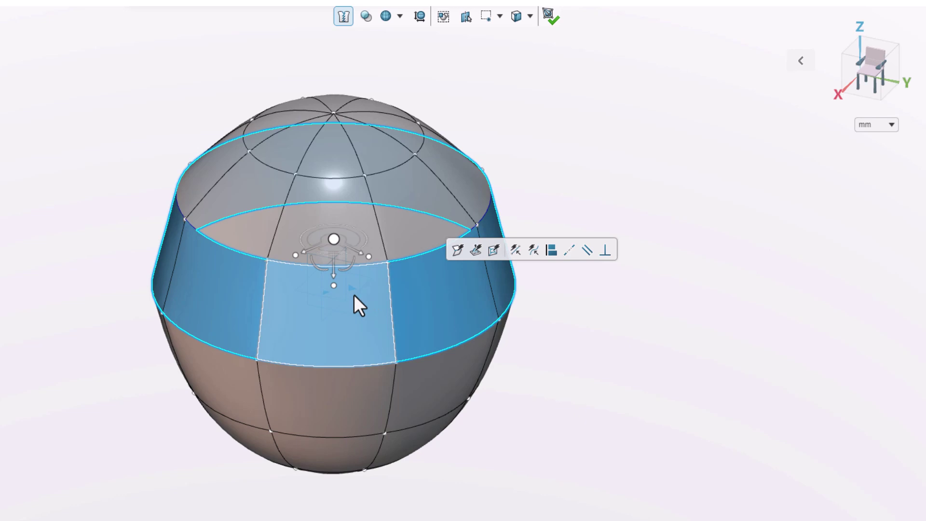
With select-through enabled, align the band's vertices to the reference geometry behind it.
click(465, 17)
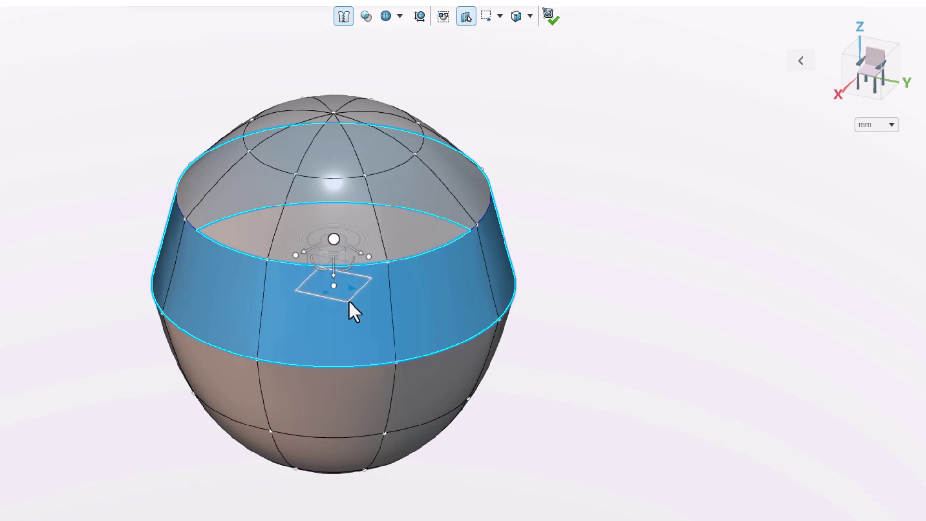
key(ctrl)
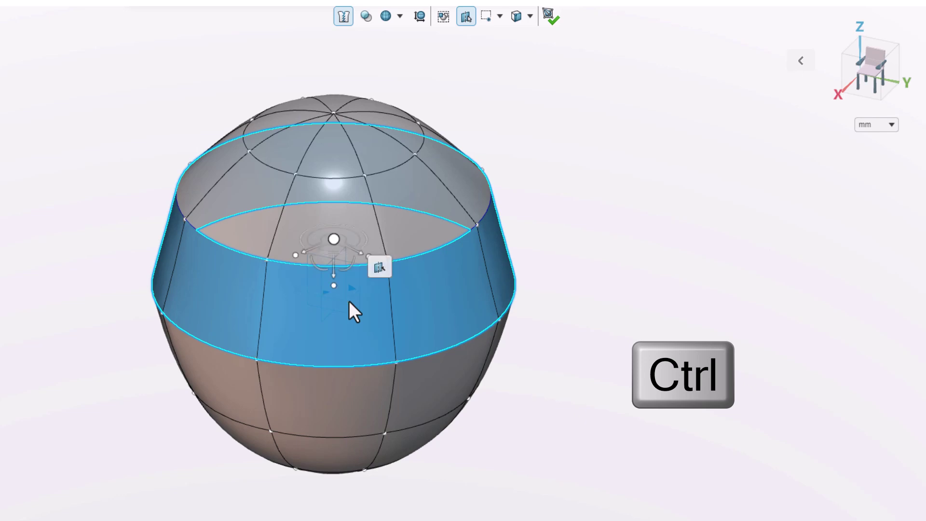
ctrl+click(349, 300)
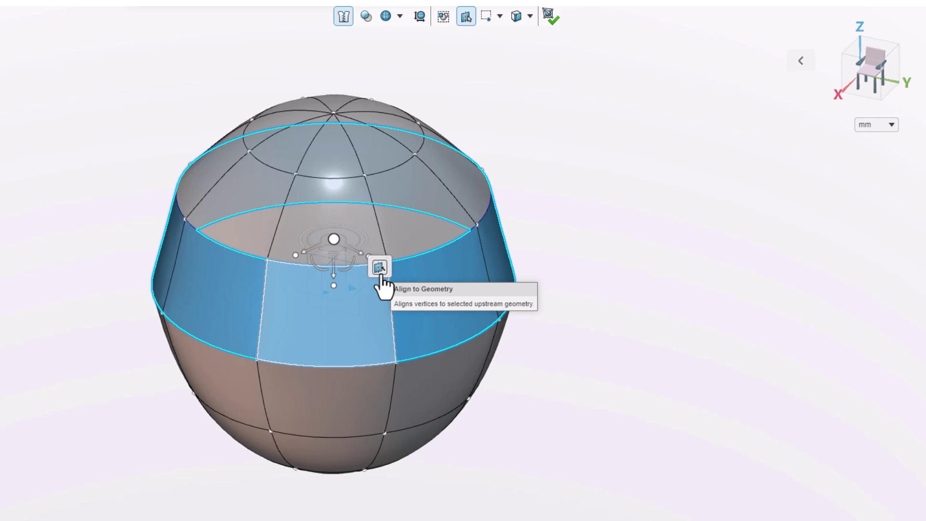
click(380, 269)
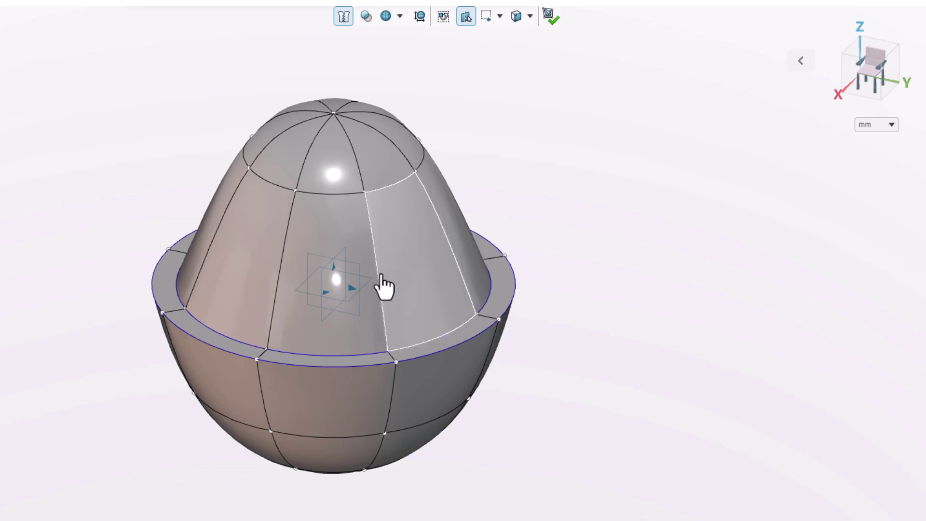
Push the top dome's vertices down 390 mm inside the rim to form the basin.
drag(191, 70, 437, 200)
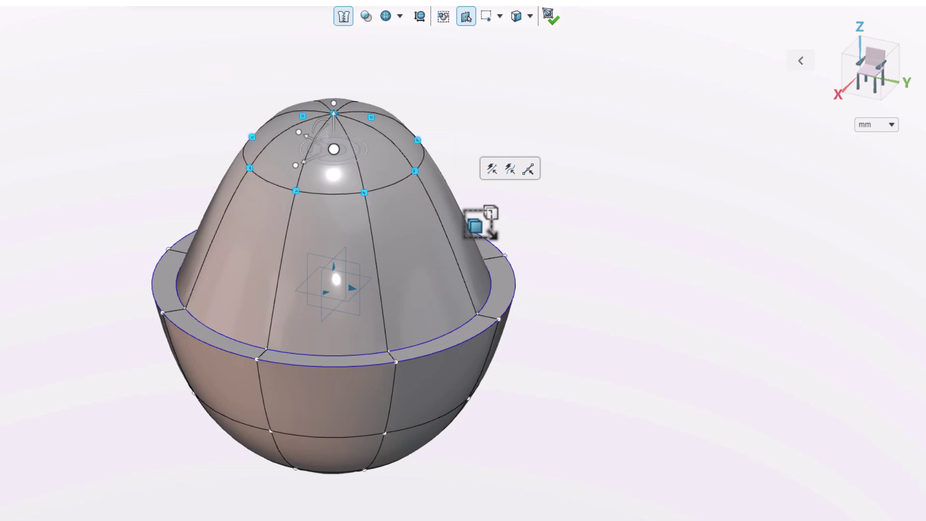
click(337, 130)
drag(393, 166, 489, 412)
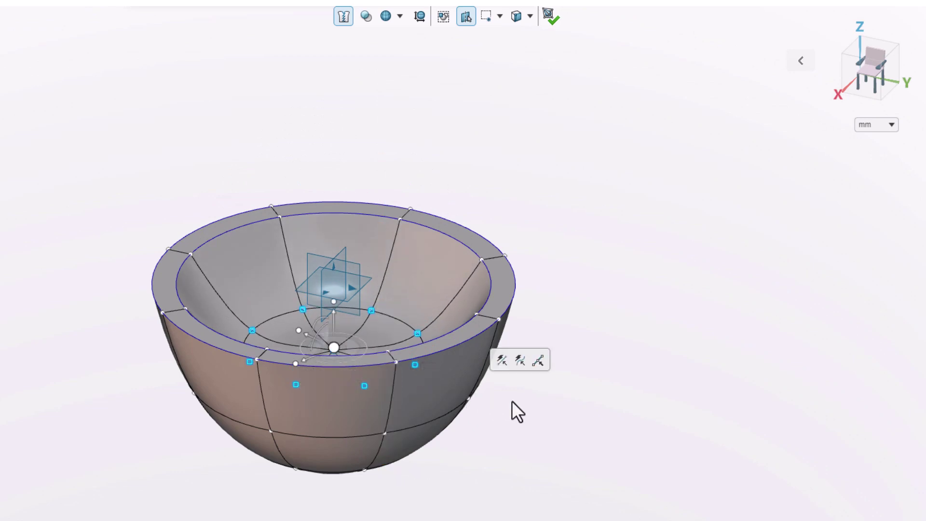
click(511, 401)
scroll(332, 352, up, 3)
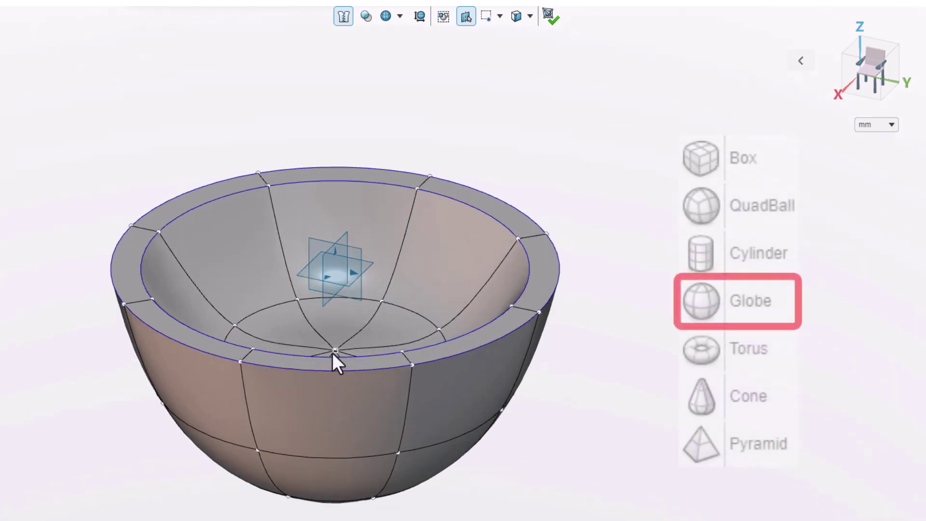
scroll(334, 355, up, 2)
shift+middle_drag(340, 353, 331, 418)
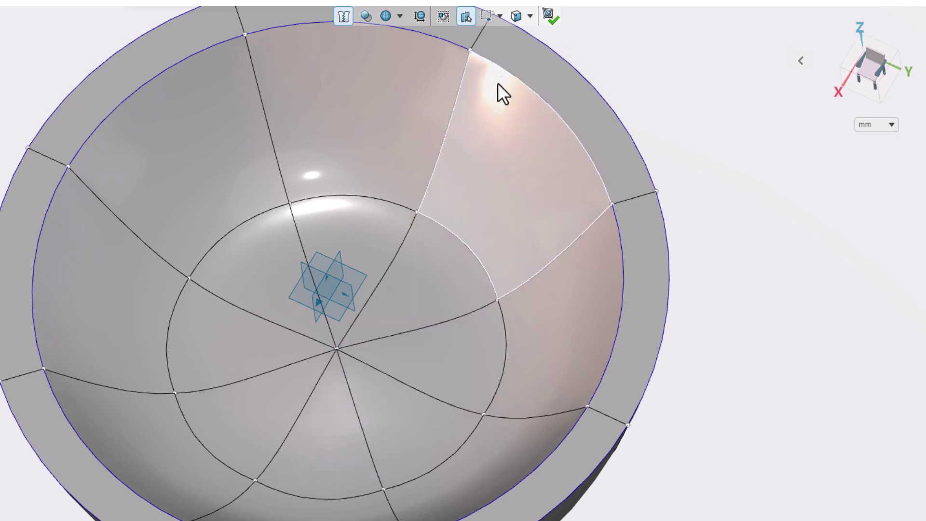
Set the selection filter to Faces and lasso the circular patch of faces at the bowl bottom.
click(528, 22)
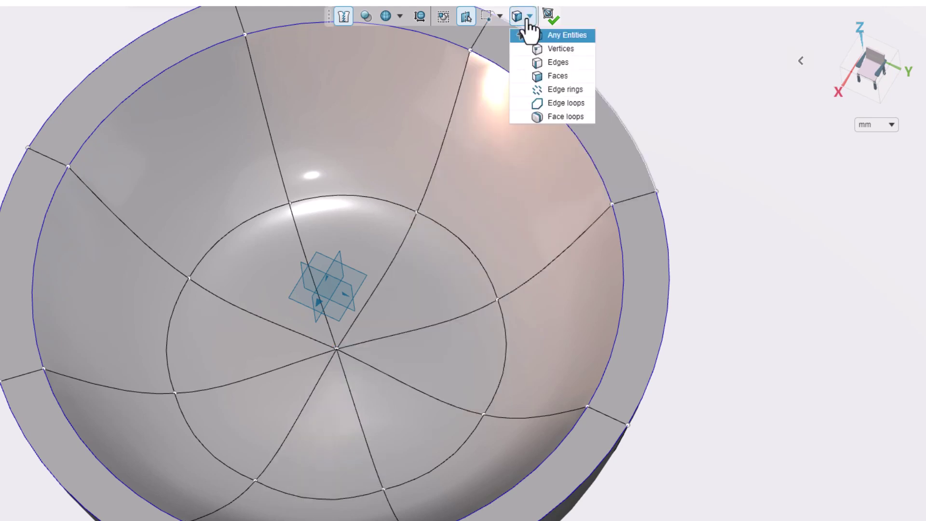
click(553, 79)
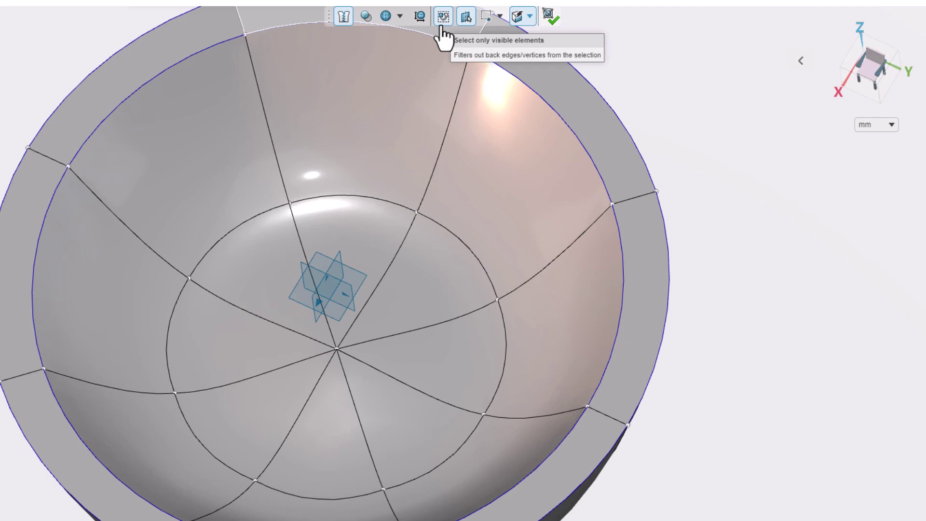
drag(407, 275, 285, 360)
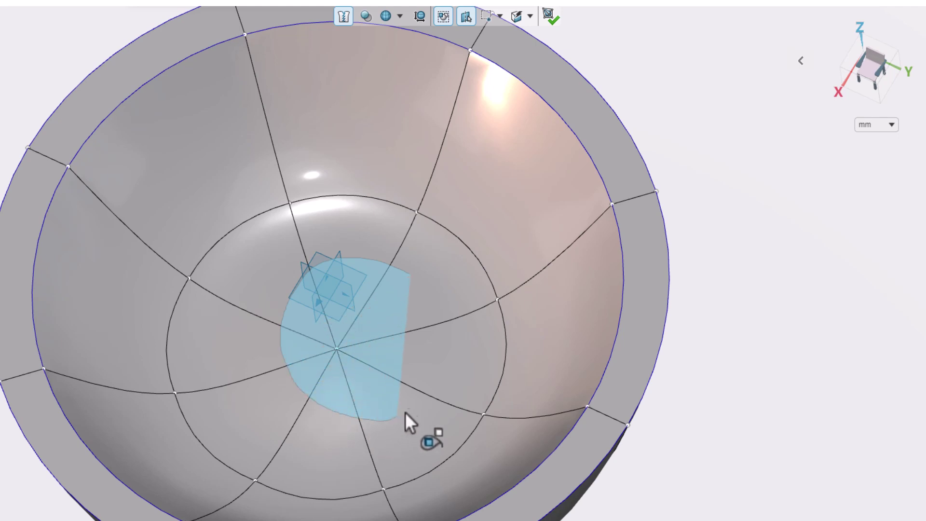
click(422, 369)
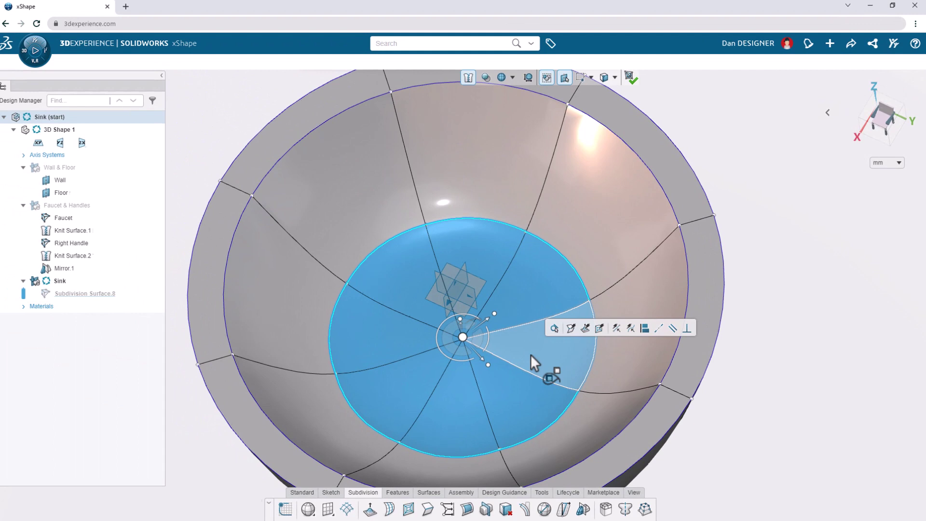
Delete the selected bottom faces, then close the hole's edge with Fill Edges.
click(509, 514)
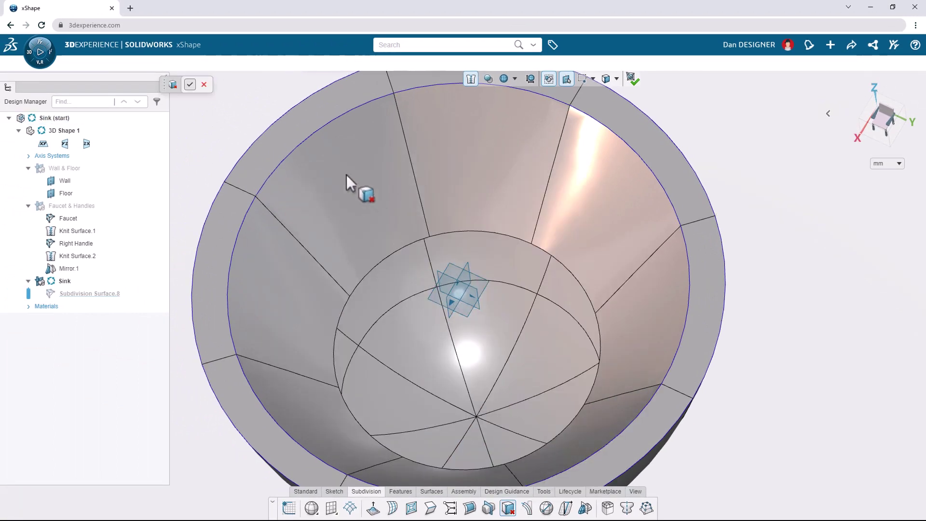
drag(162, 83, 327, 204)
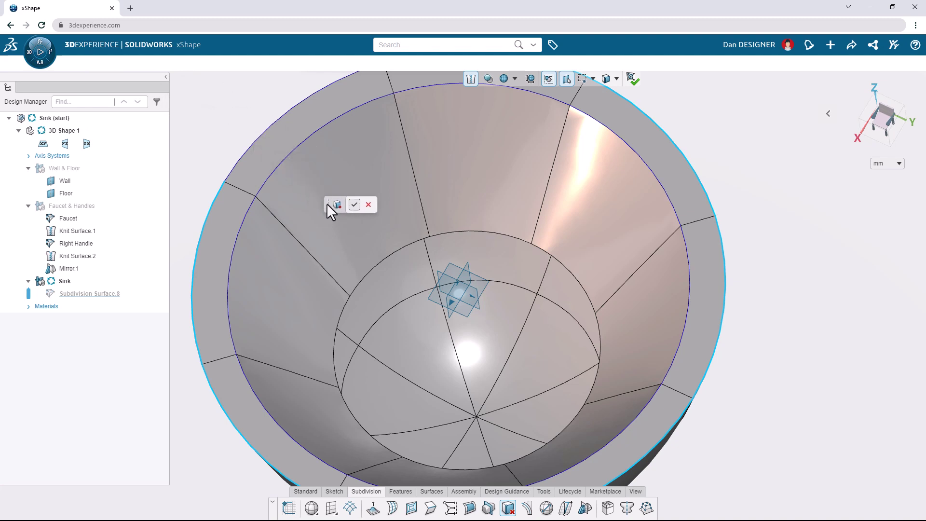
click(354, 205)
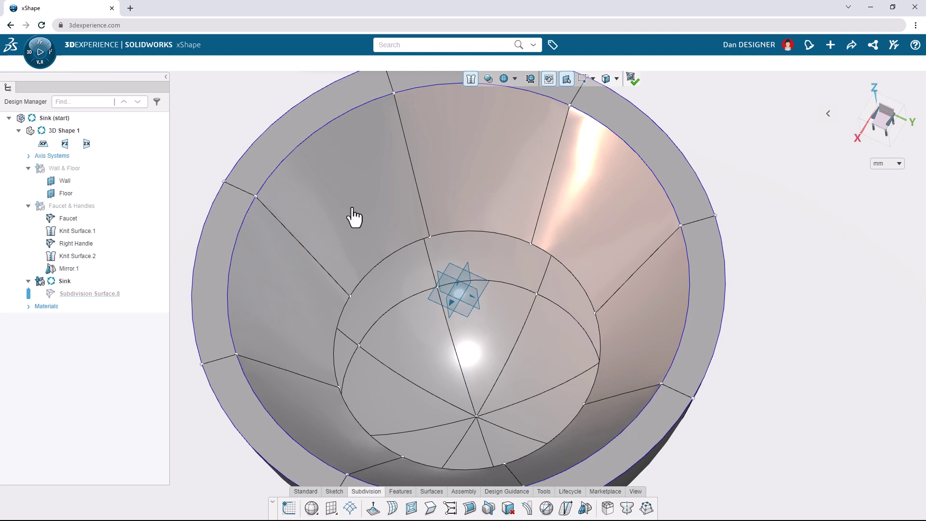
click(453, 230)
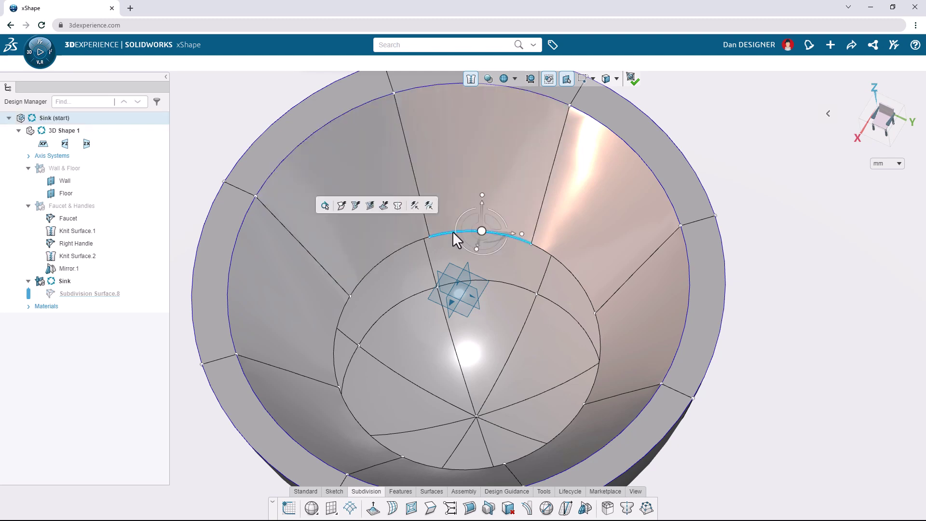
click(370, 213)
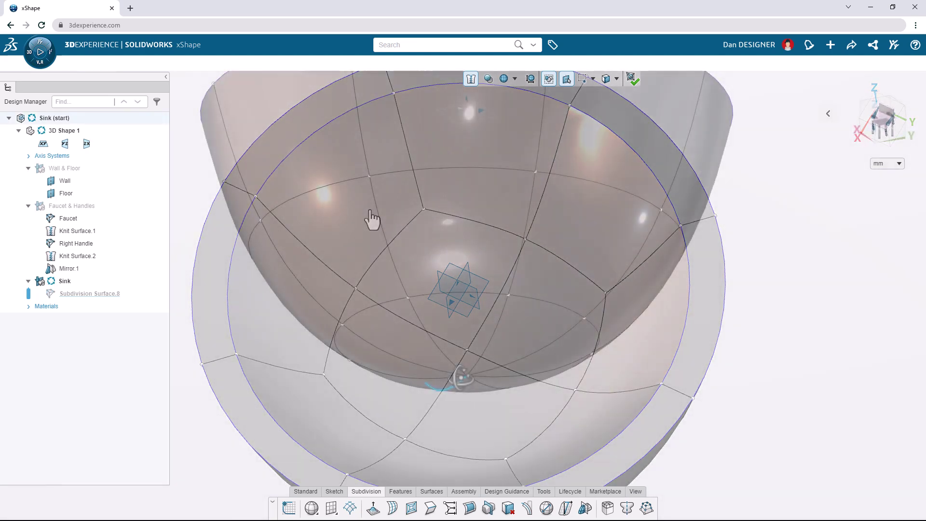
From the underside, filter to faces and select the central disk faces at the bowl's bottom.
middle_drag(373, 220, 463, 325)
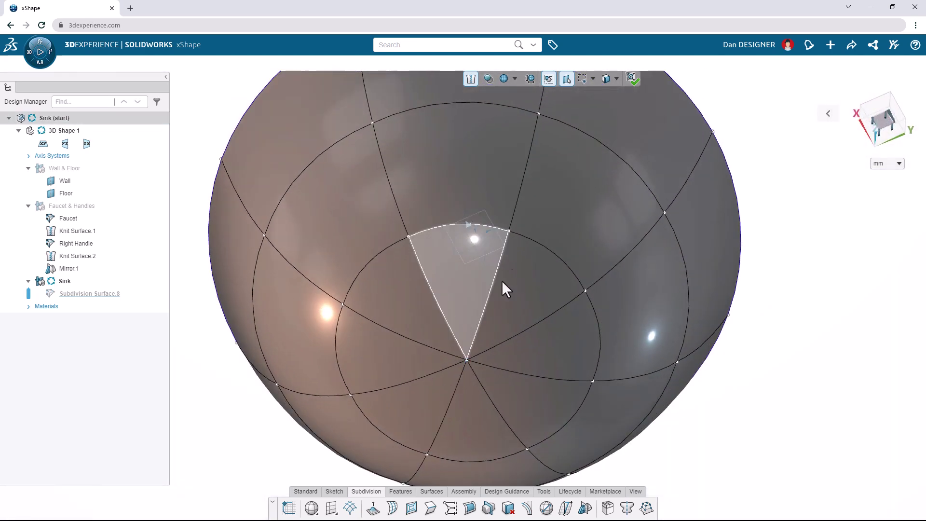
click(616, 80)
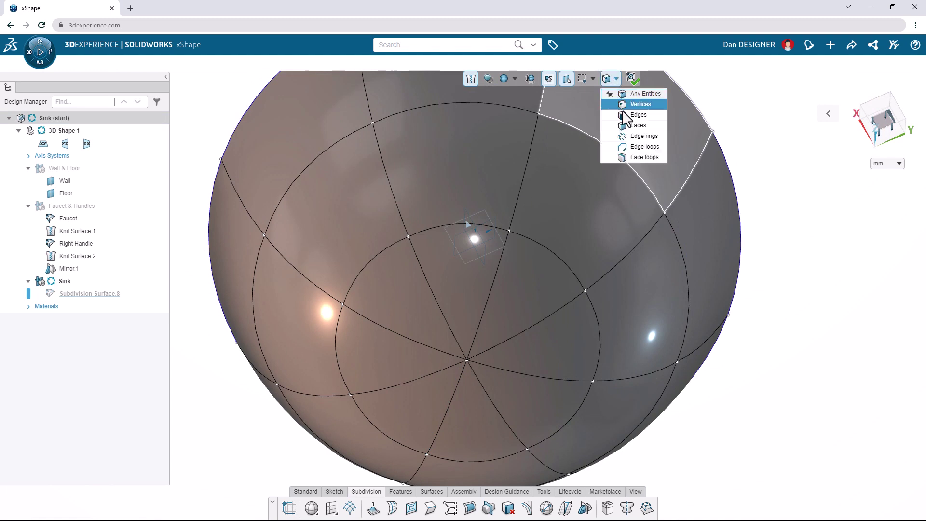
click(630, 125)
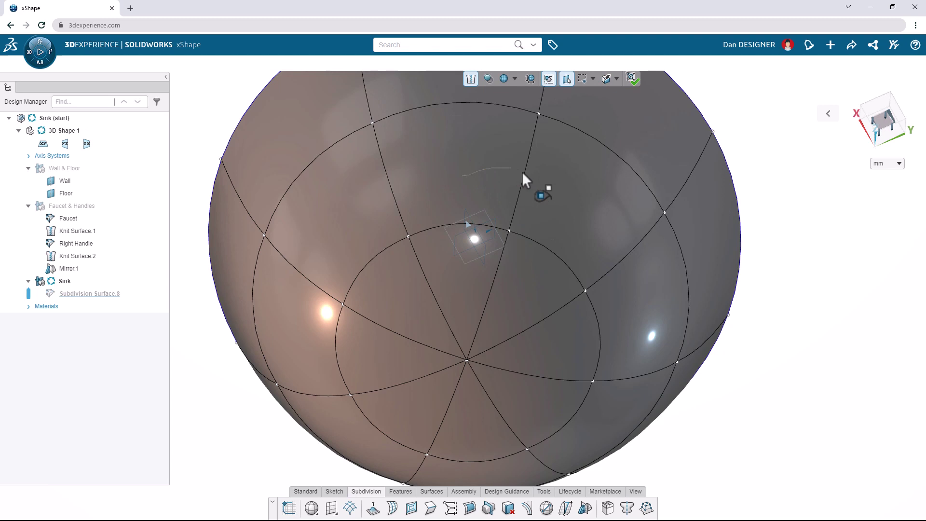
mouse_move(522, 173)
mouse_down()
mouse_move(605, 254)
mouse_move(625, 325)
mouse_move(623, 395)
mouse_move(562, 451)
mouse_move(511, 469)
mouse_move(444, 474)
mouse_move(374, 462)
mouse_move(309, 392)
mouse_move(307, 292)
mouse_move(387, 208)
mouse_up()
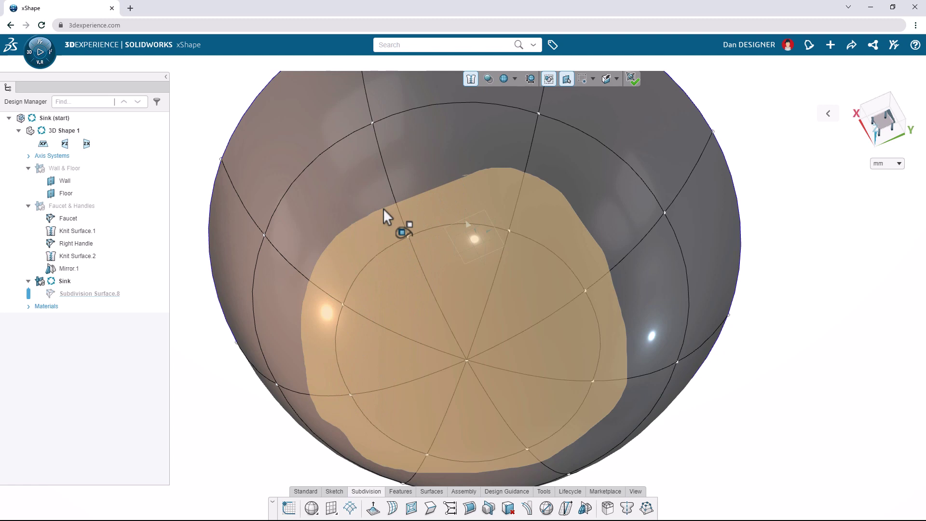
drag(383, 208, 389, 206)
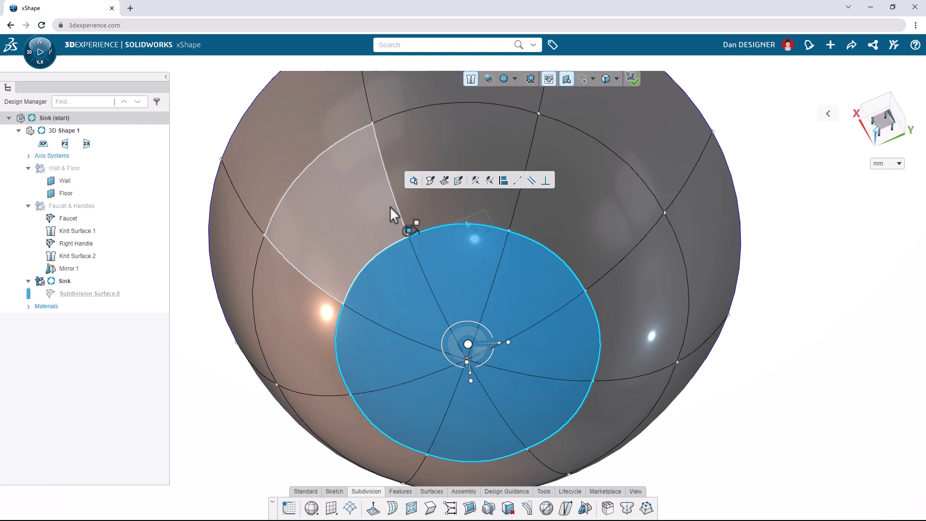
Delete the central faces and bridge the opening's edge loop into an inner wall.
key(Delete)
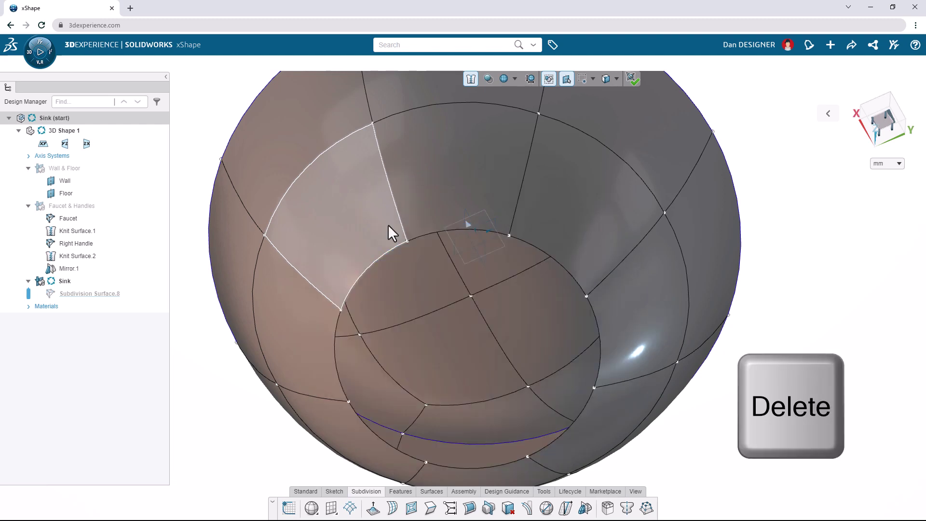
click(422, 235)
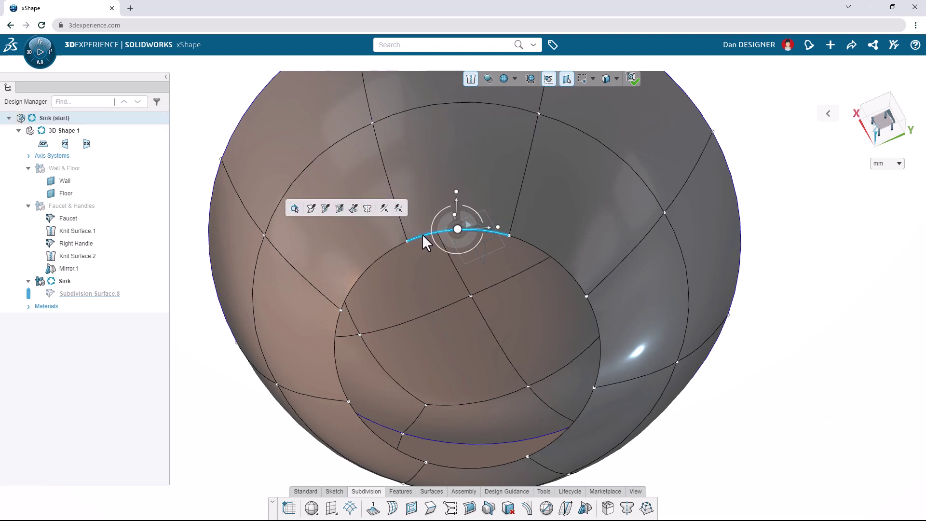
click(341, 214)
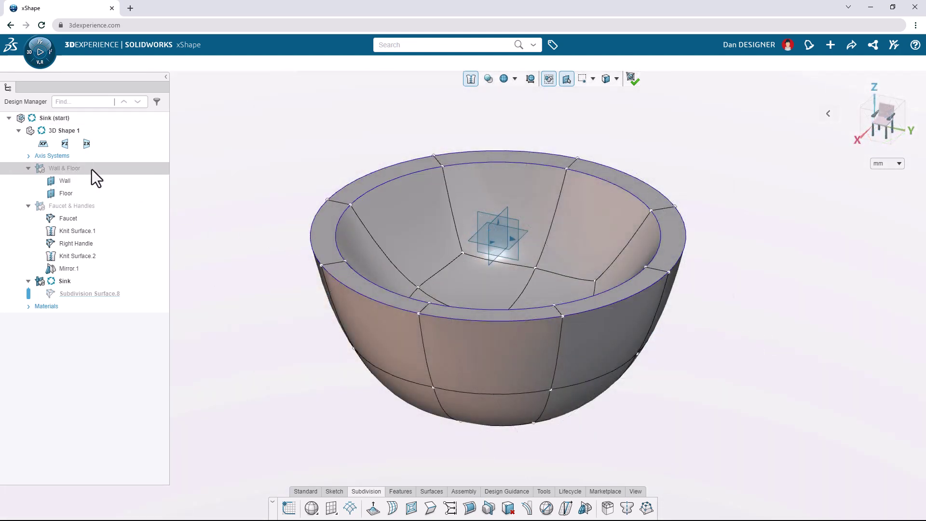
Show the Wall & Floor references and extrude two adjacent side faces outward toward the wall.
mouse_move(87, 167)
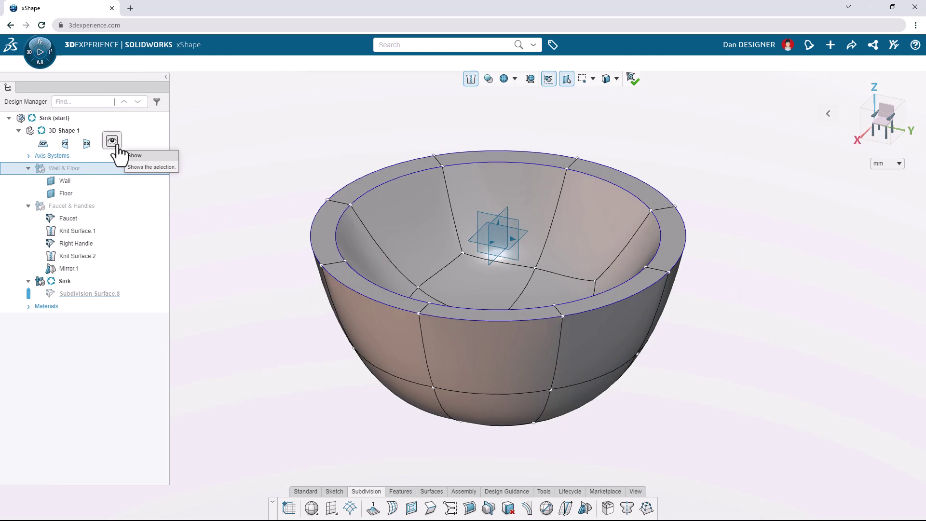
click(117, 146)
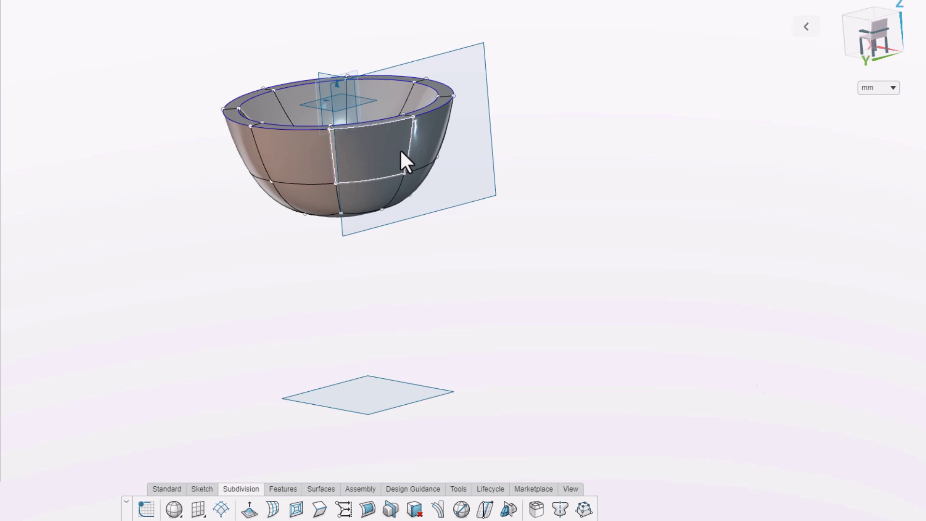
ctrl+click(389, 146)
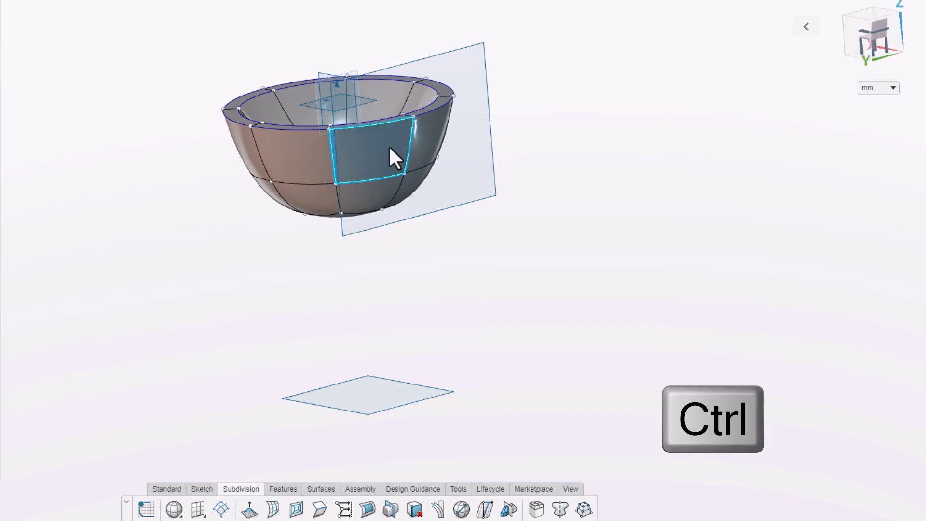
ctrl+click(430, 144)
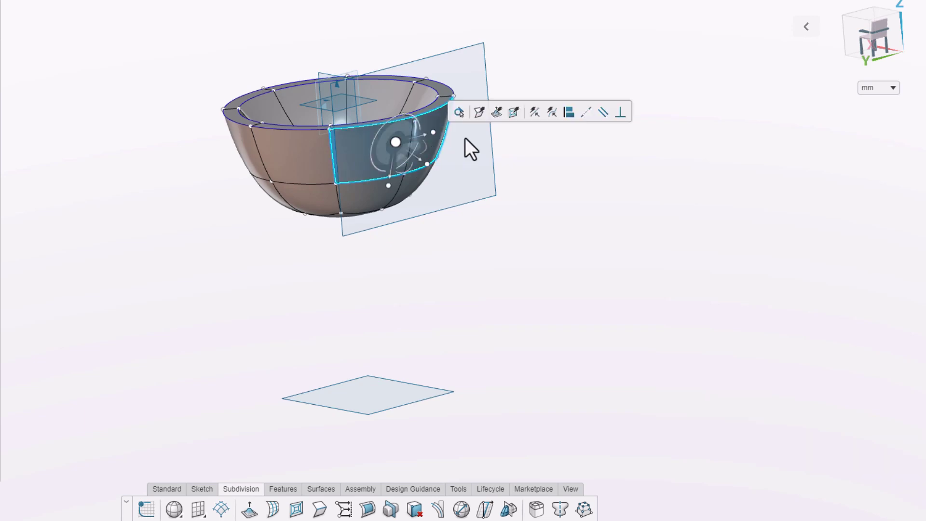
click(497, 120)
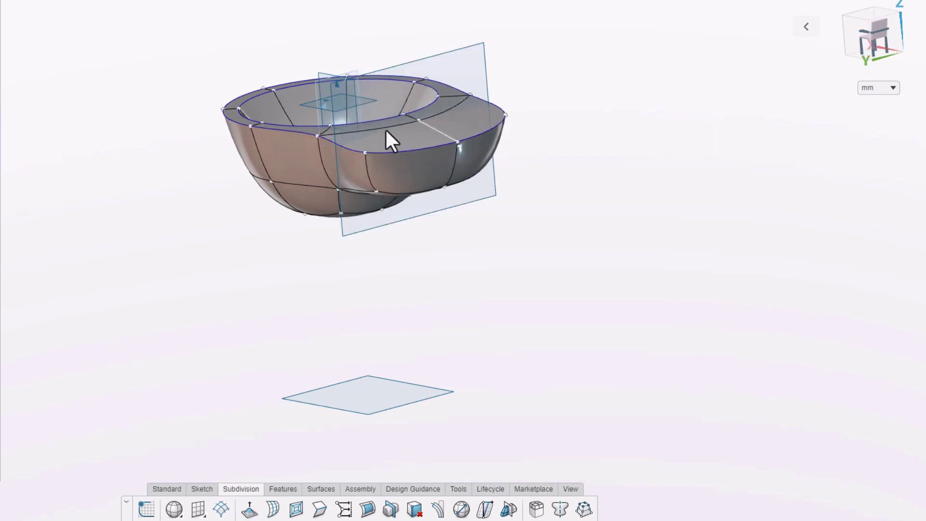
scroll(314, 107, up, 6)
click(333, 110)
middle_drag(334, 110, 370, 119)
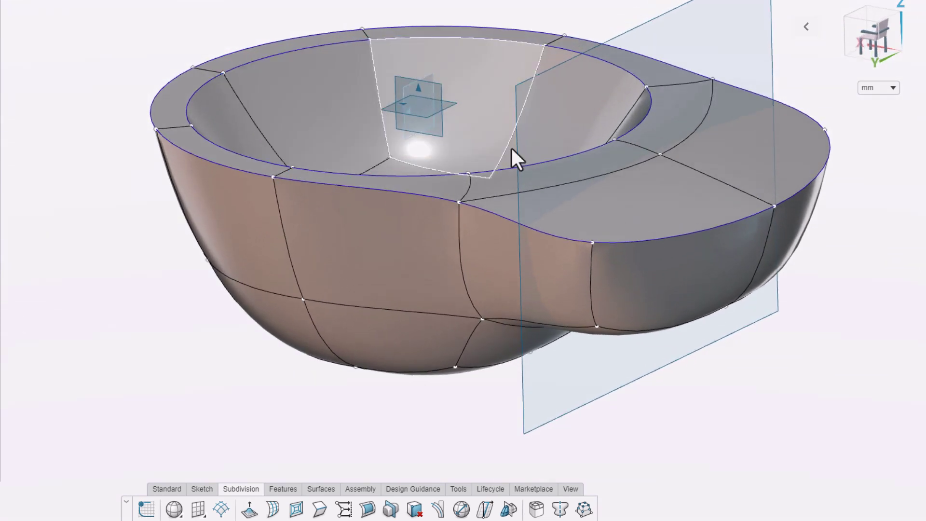
Select the whole top rim by tangent propagation and align it flat to the horizontal plane.
click(711, 206)
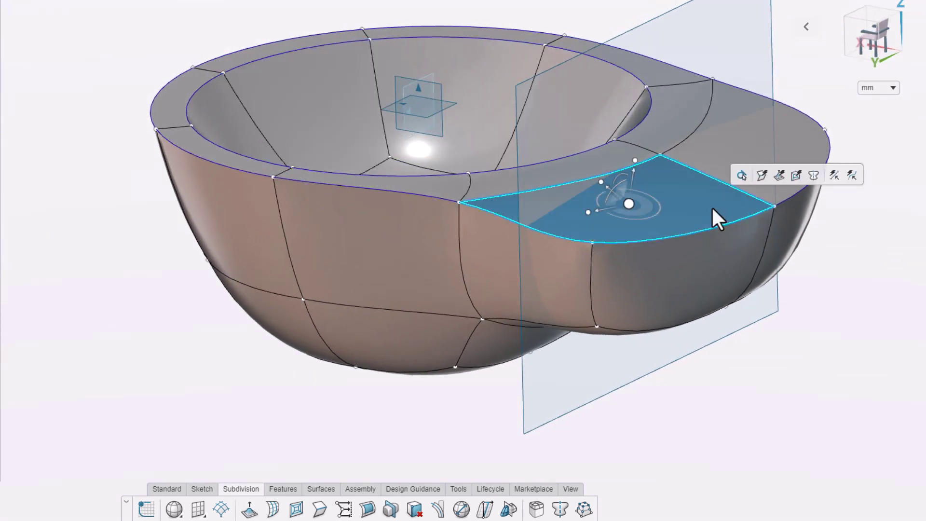
click(741, 175)
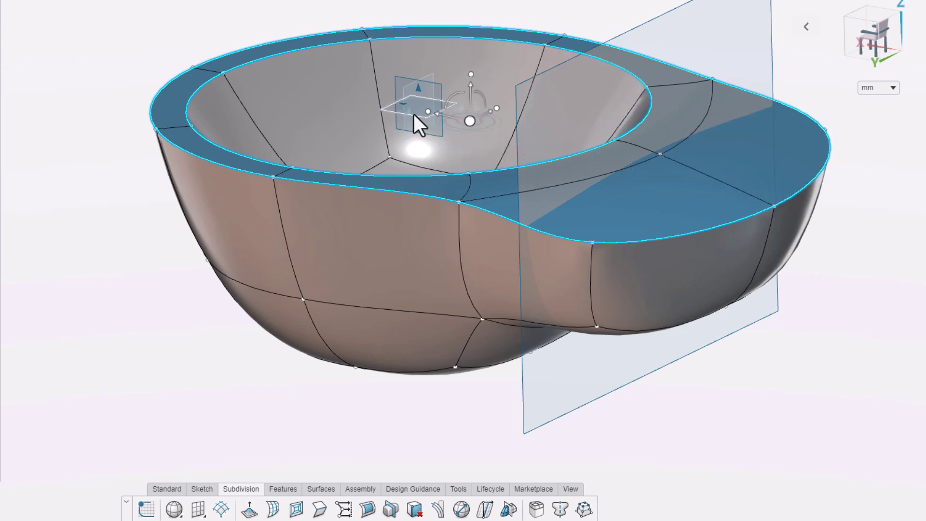
key(ctrl)
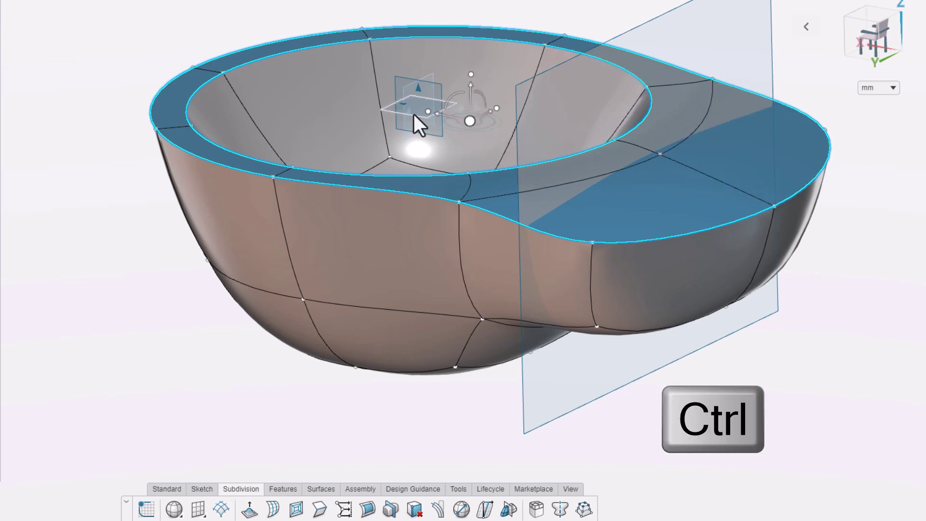
click(414, 114)
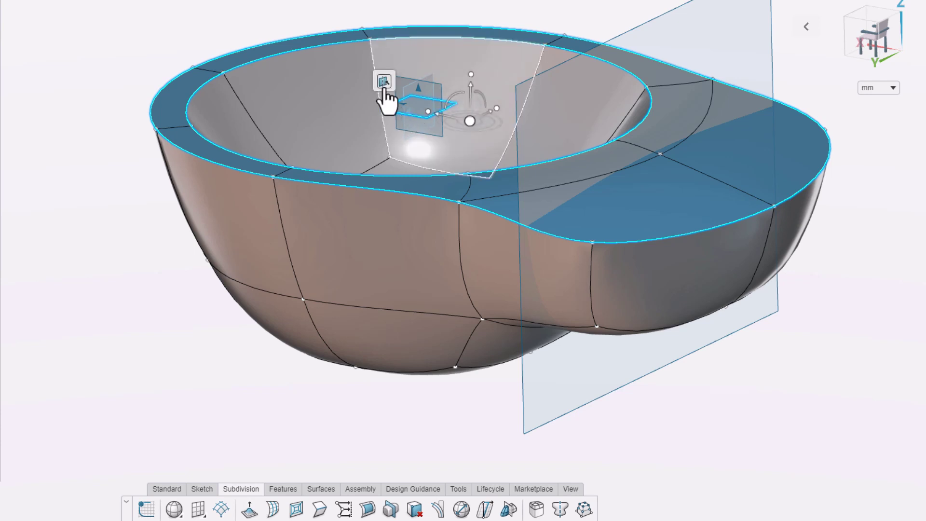
click(385, 87)
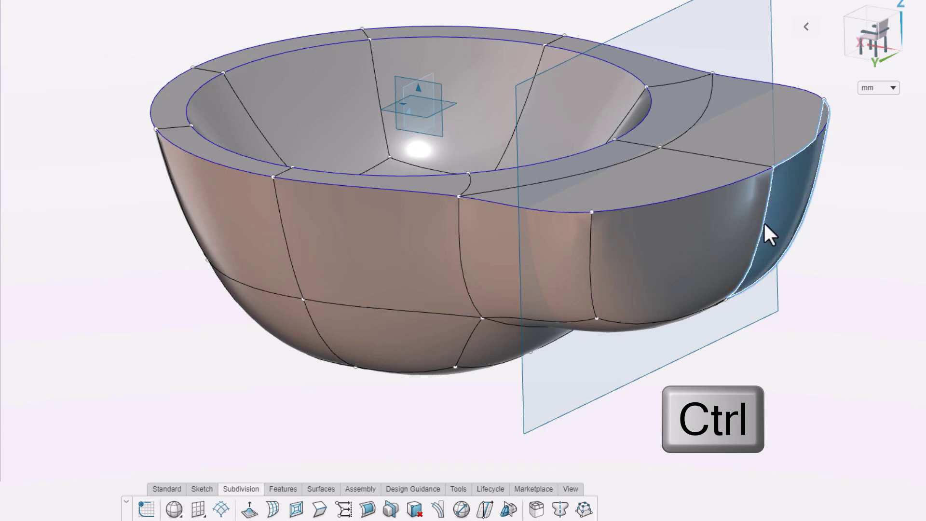
Crease the extension's back face and align it flat against the wall plane.
ctrl+click(742, 232)
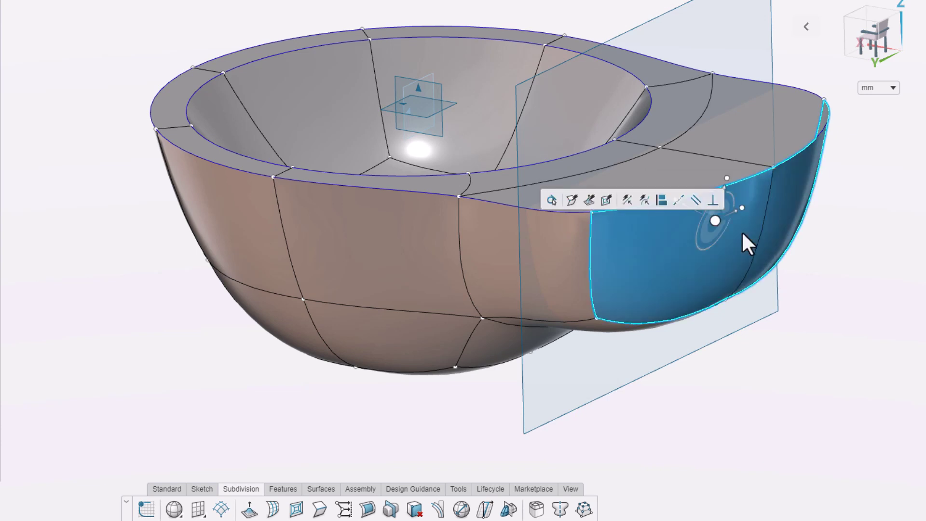
click(577, 205)
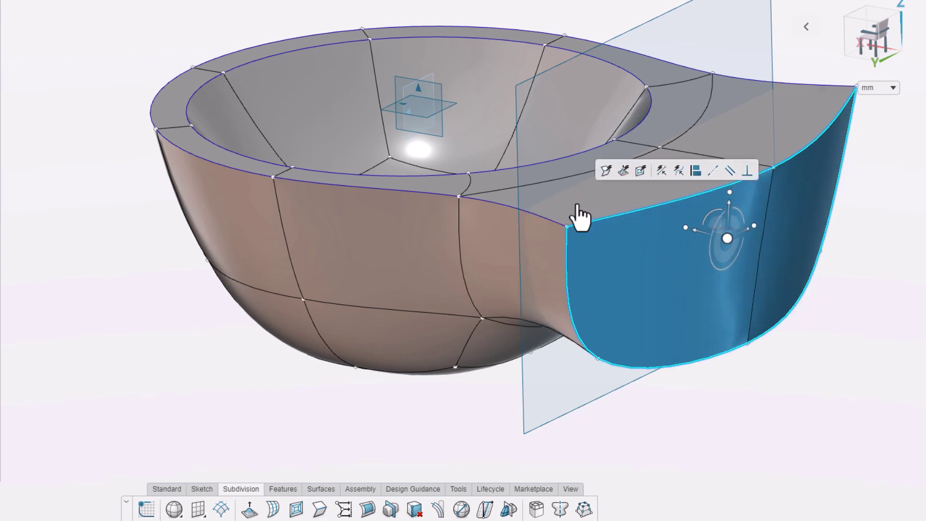
ctrl+click(523, 162)
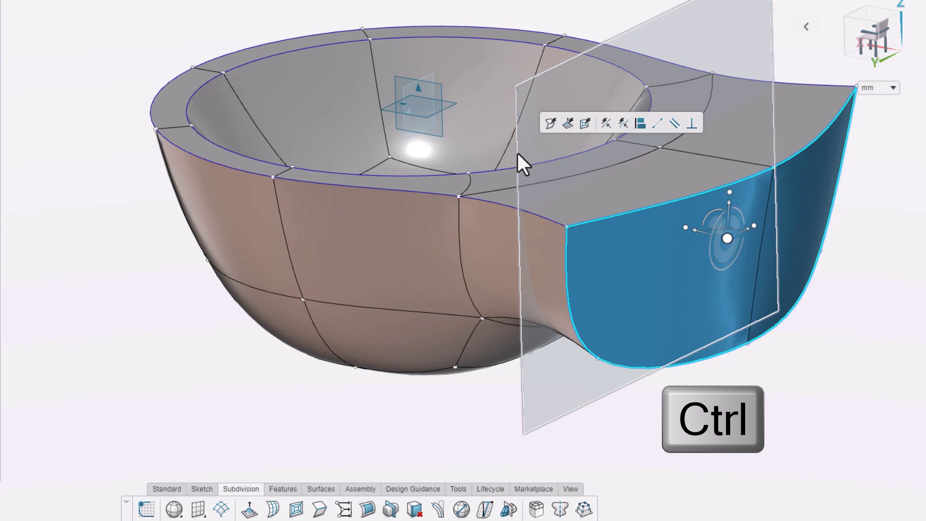
ctrl+click(517, 152)
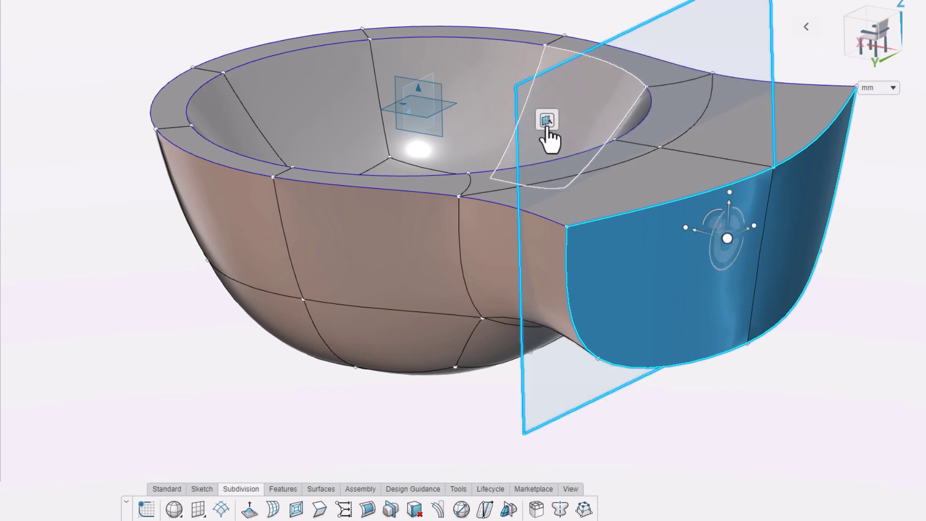
click(547, 121)
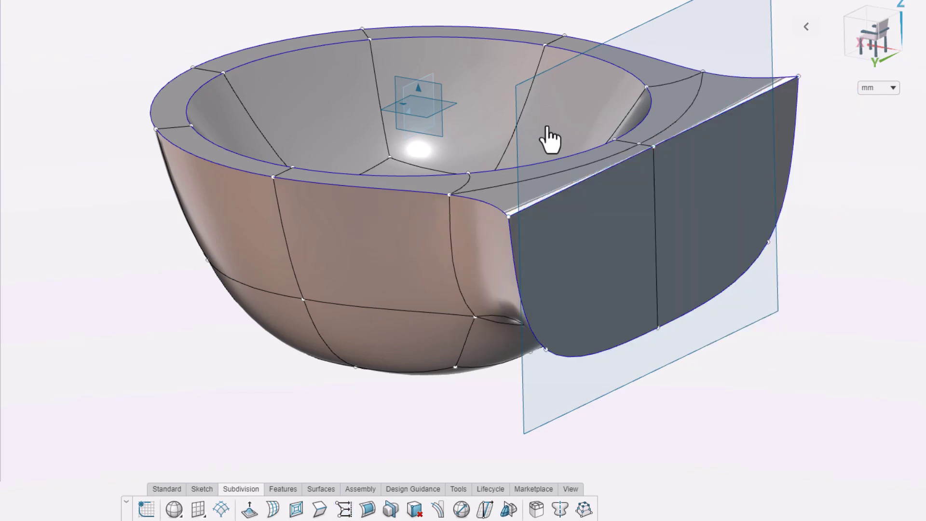
middle_drag(552, 126, 758, 295)
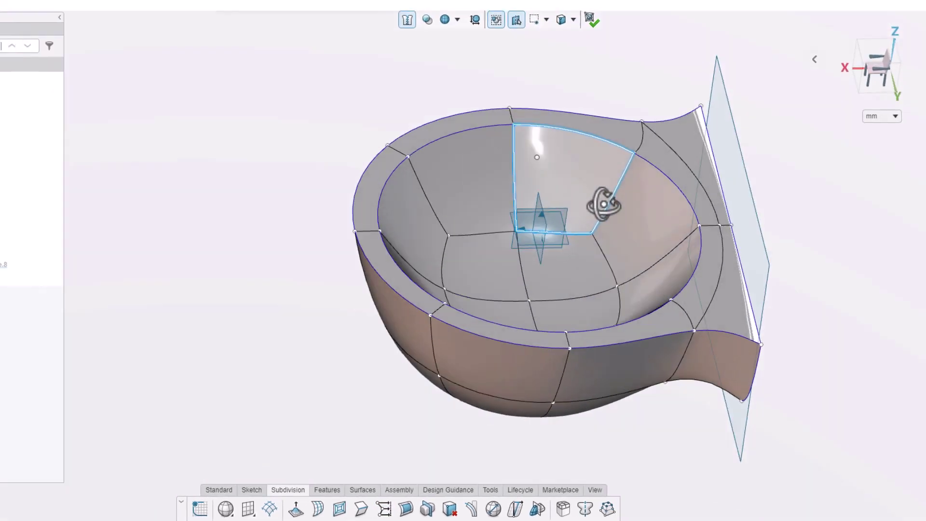
scroll(758, 295, up, 5)
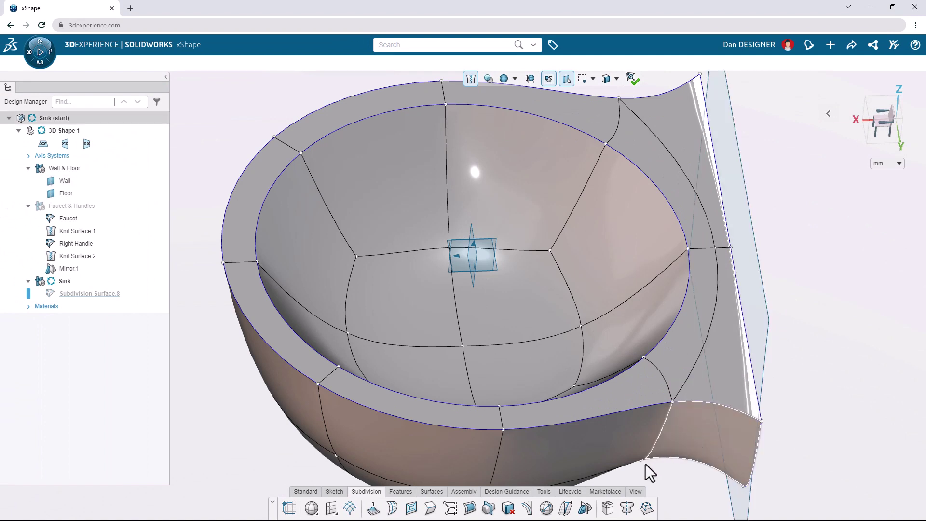
Run Mesh Inspection to find intersecting faces, then drag the corner vertex about 31 mm left.
click(545, 493)
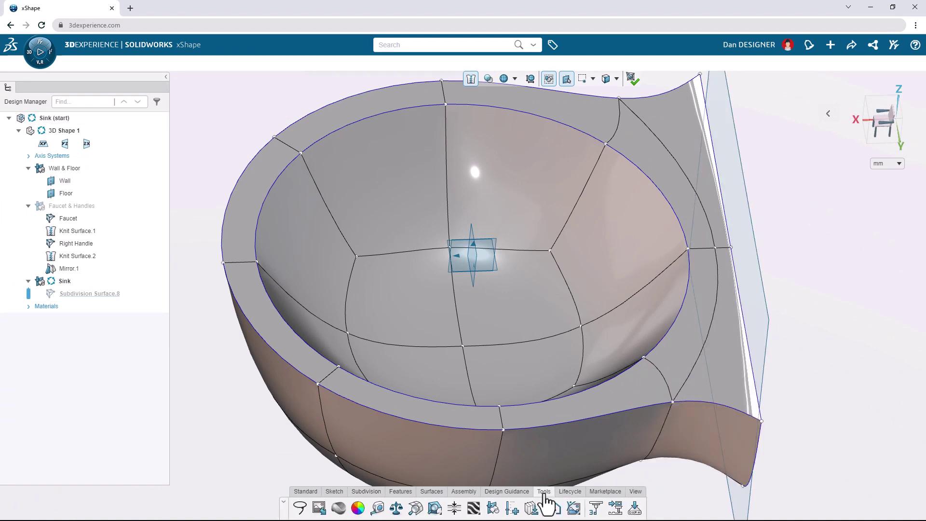
click(415, 509)
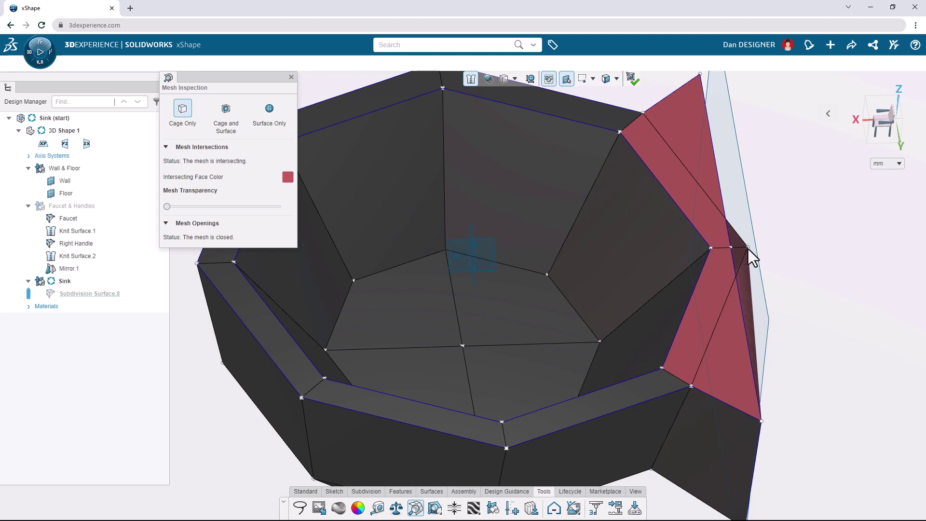
click(292, 78)
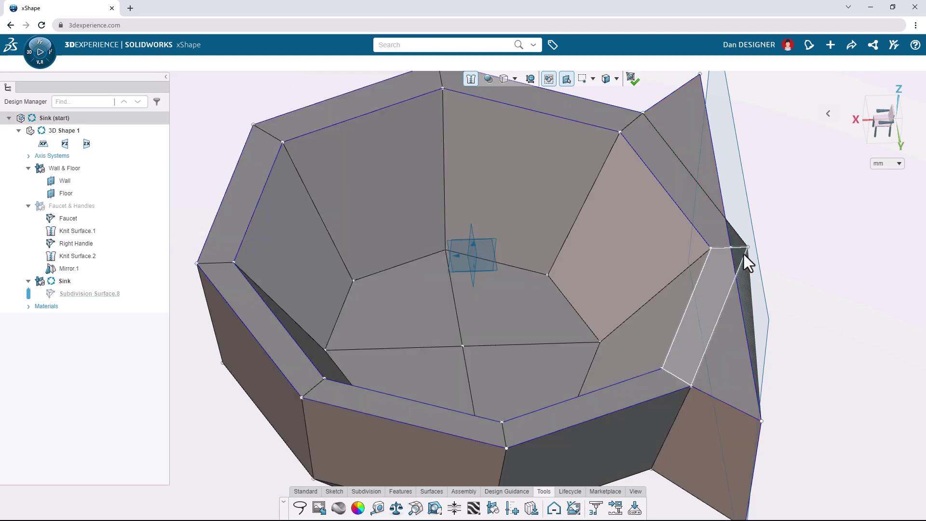
click(748, 248)
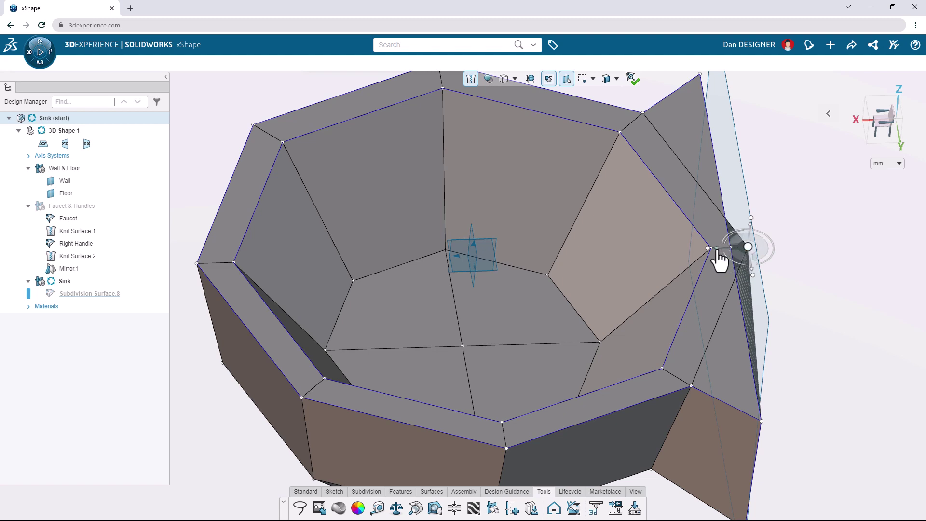
drag(717, 251, 732, 255)
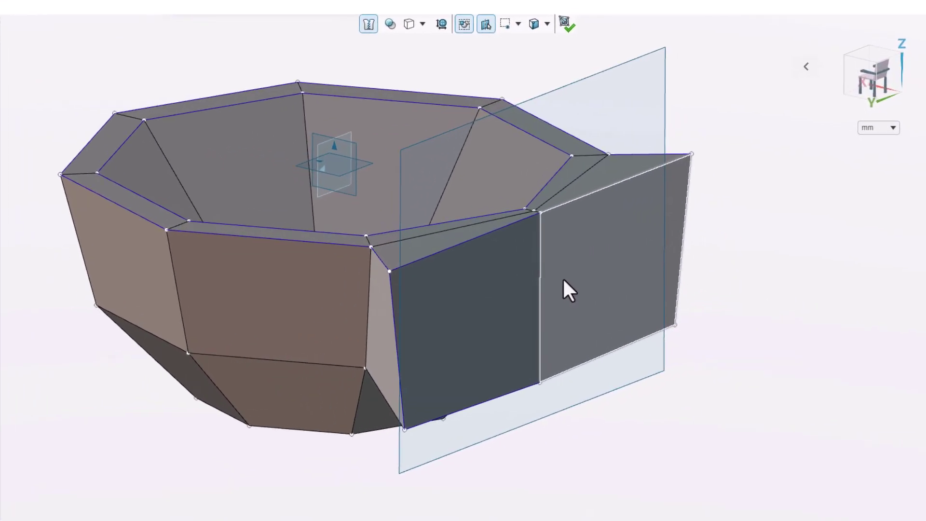
Select both extension side faces and move the manipulator's pivot to the panel's top vertex.
key(ctrl)
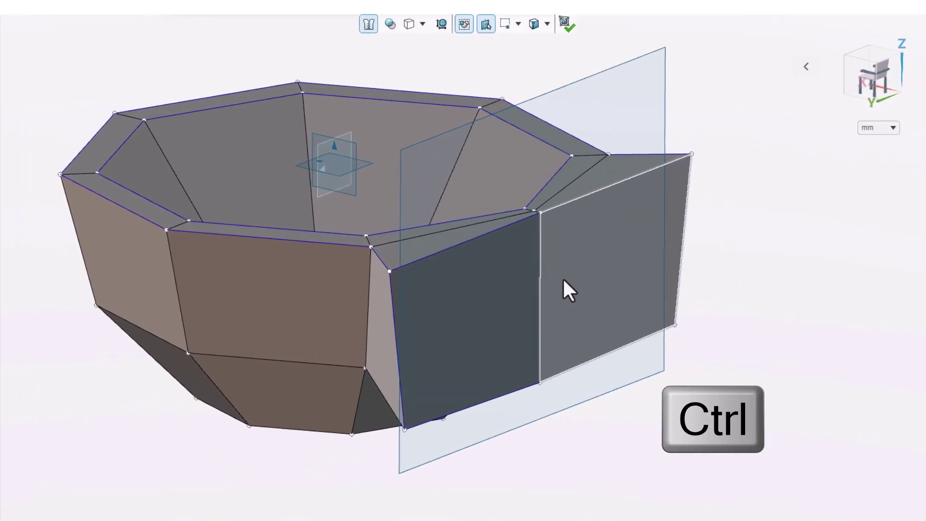
ctrl+click(563, 281)
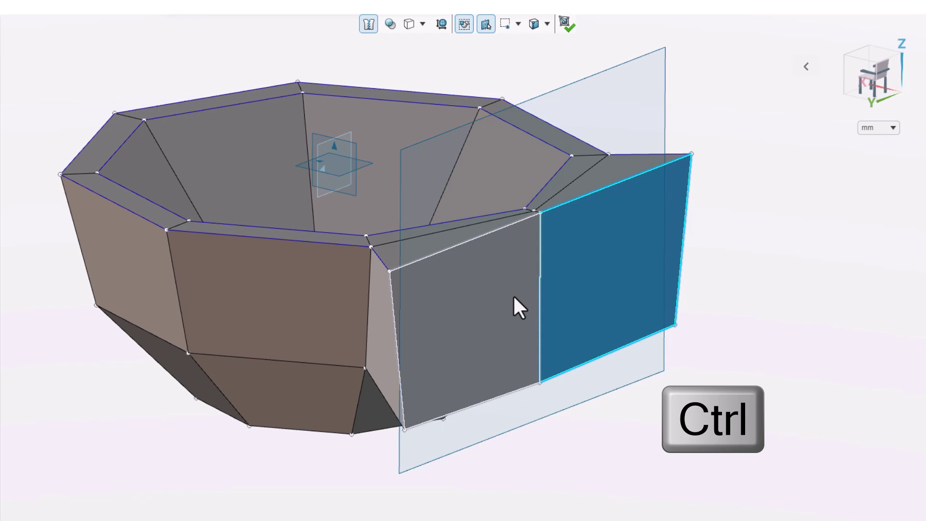
ctrl+click(514, 296)
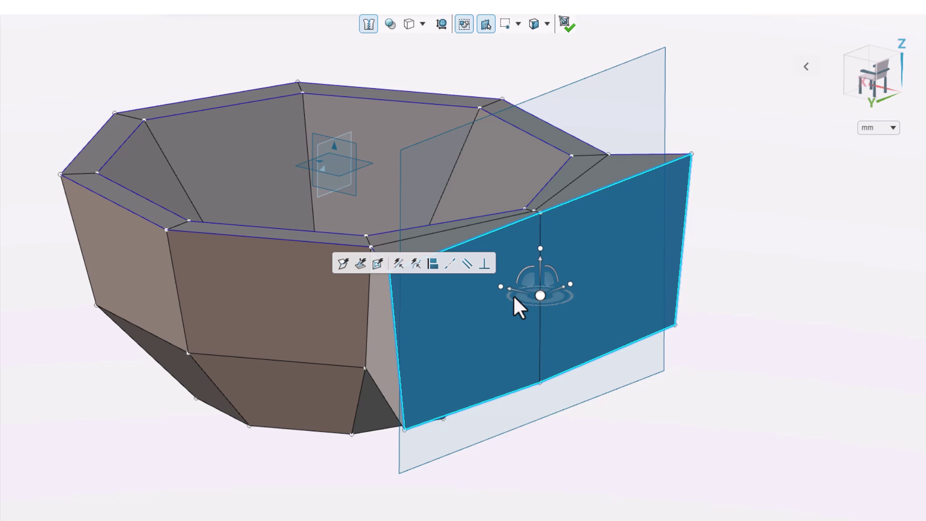
click(540, 295)
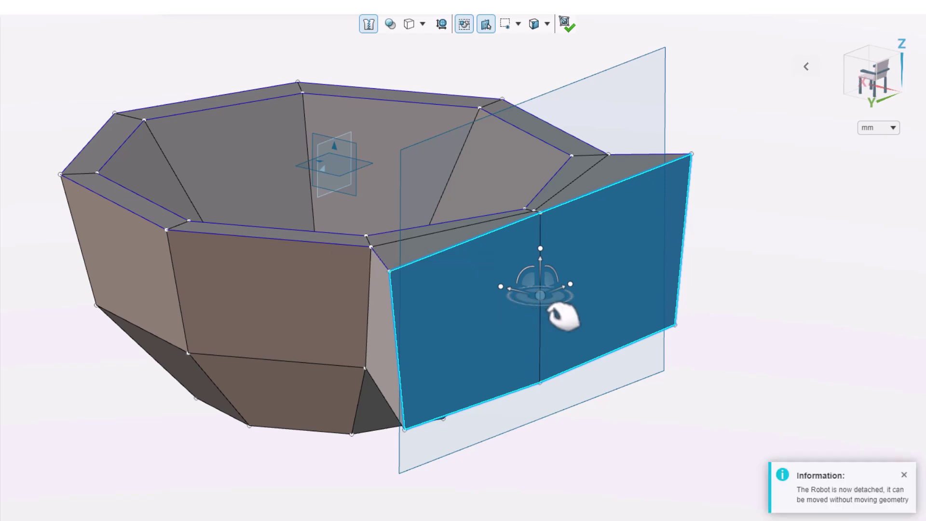
drag(560, 310, 561, 236)
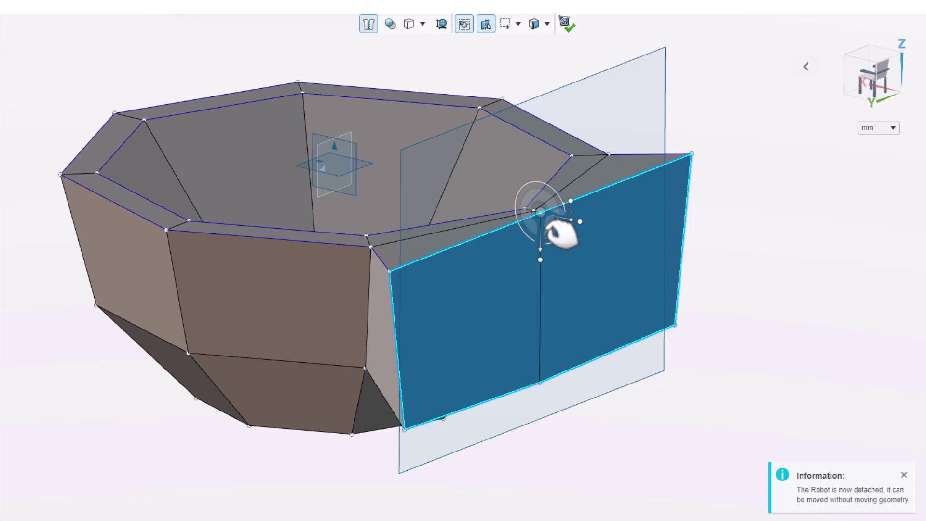
click(540, 212)
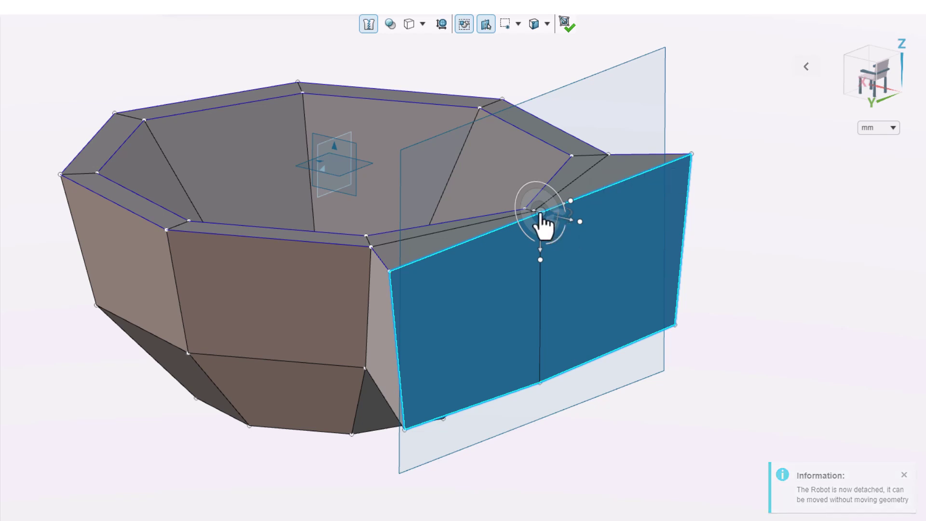
Align the manipulator to global XYZ and rotate the back panel inward toward the bowl.
click(541, 214)
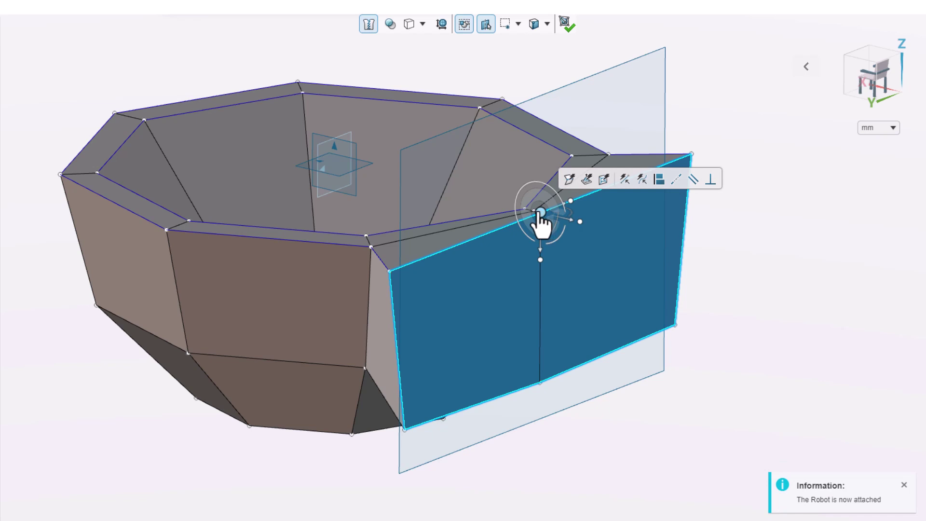
right_click(540, 213)
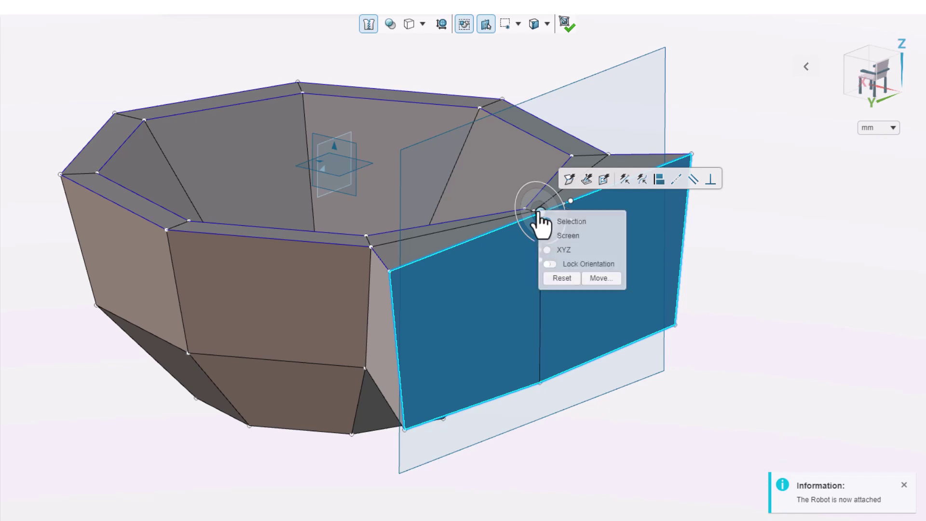
click(547, 249)
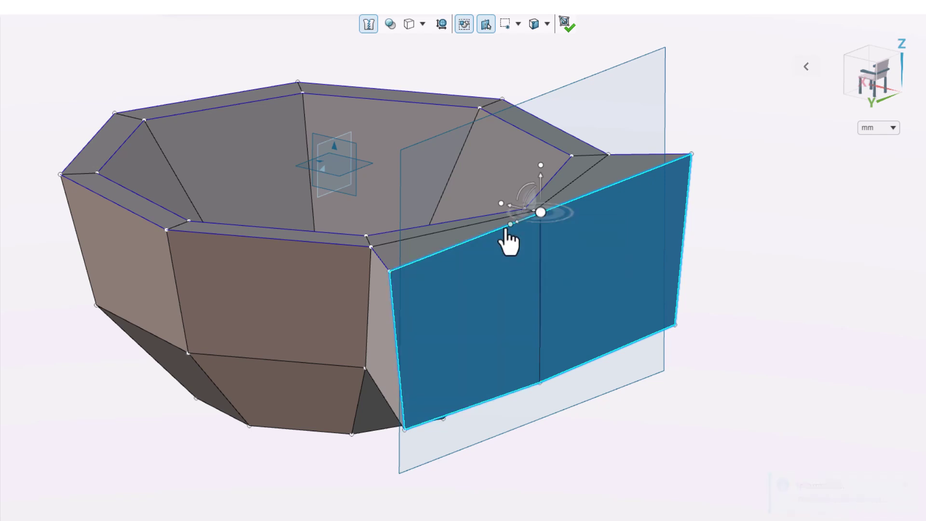
mouse_move(532, 193)
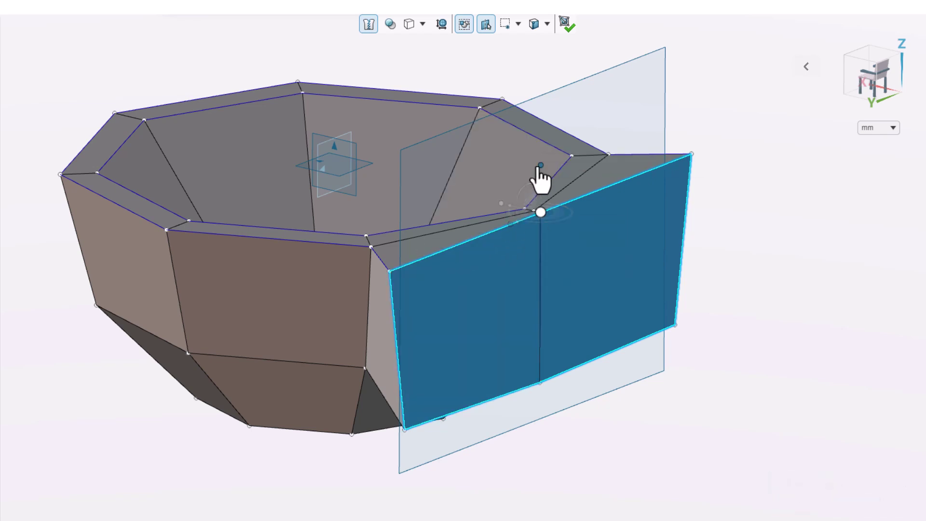
drag(538, 177, 554, 202)
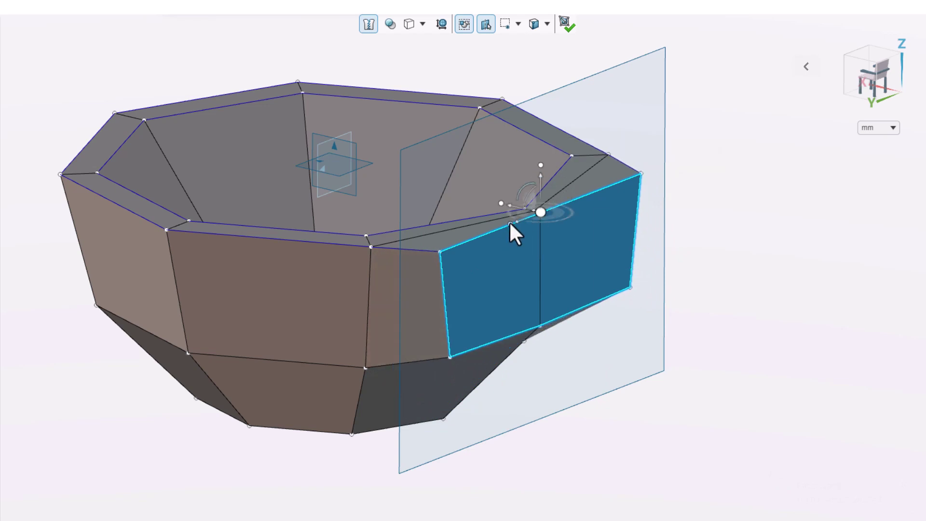
Select the whole cage, view it from the front as surface only, and raise the bottom.
key(ctrl+a)
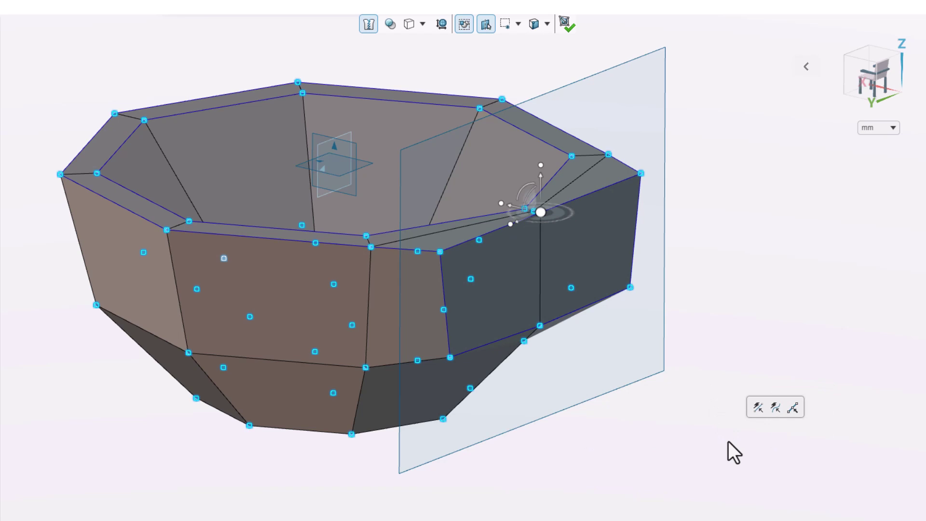
click(865, 95)
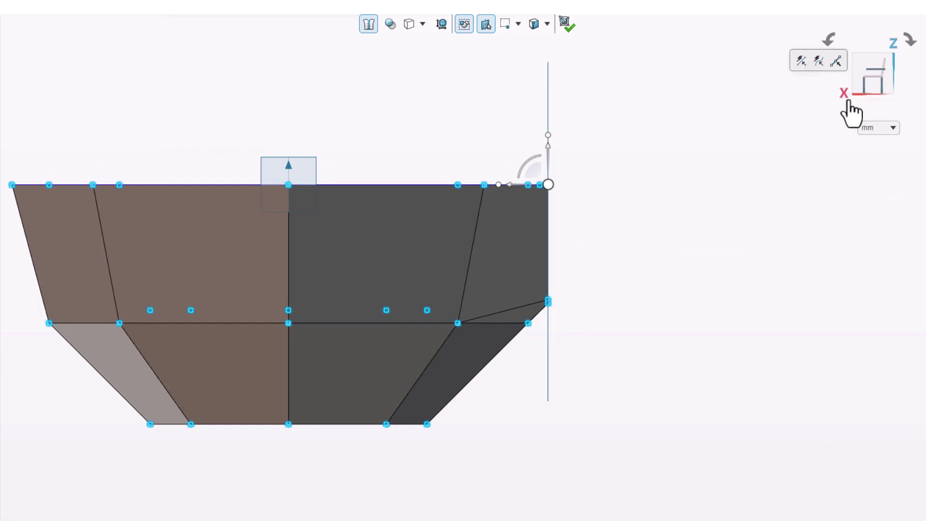
click(422, 23)
click(426, 42)
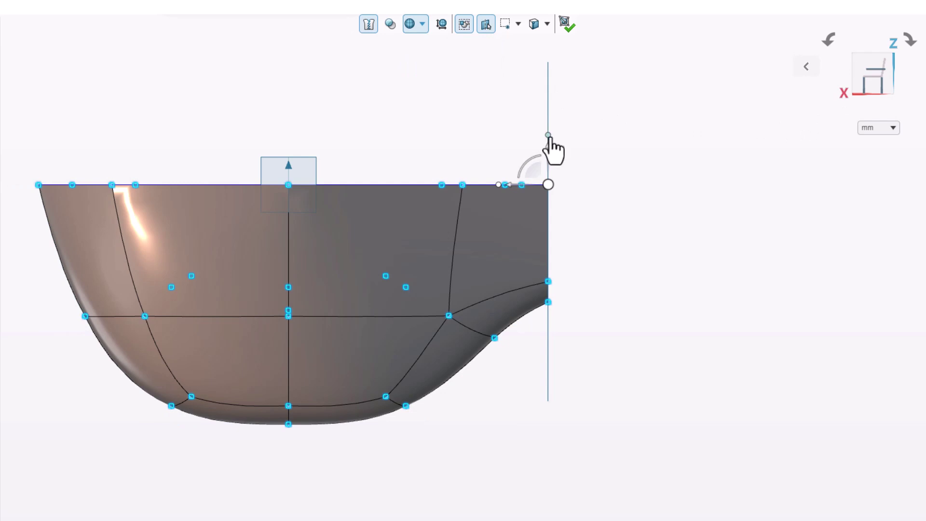
drag(551, 137, 578, 168)
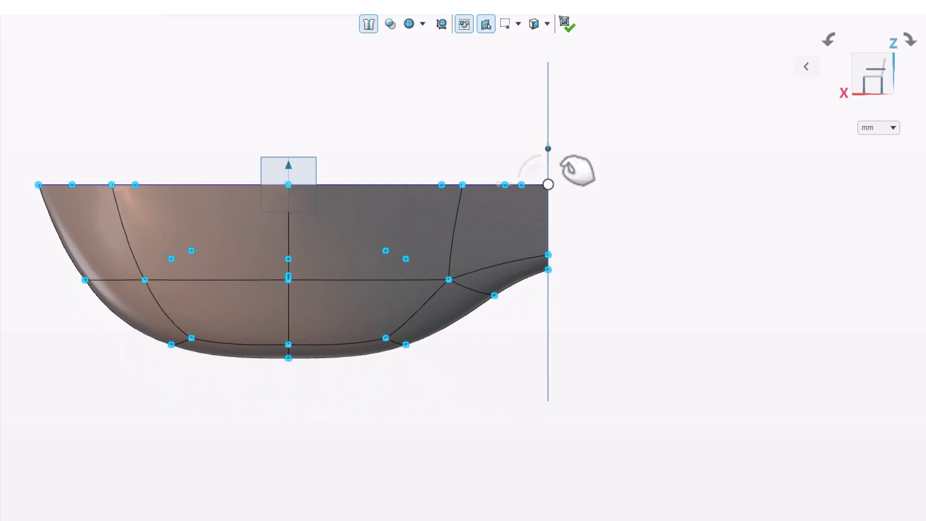
drag(576, 170, 580, 170)
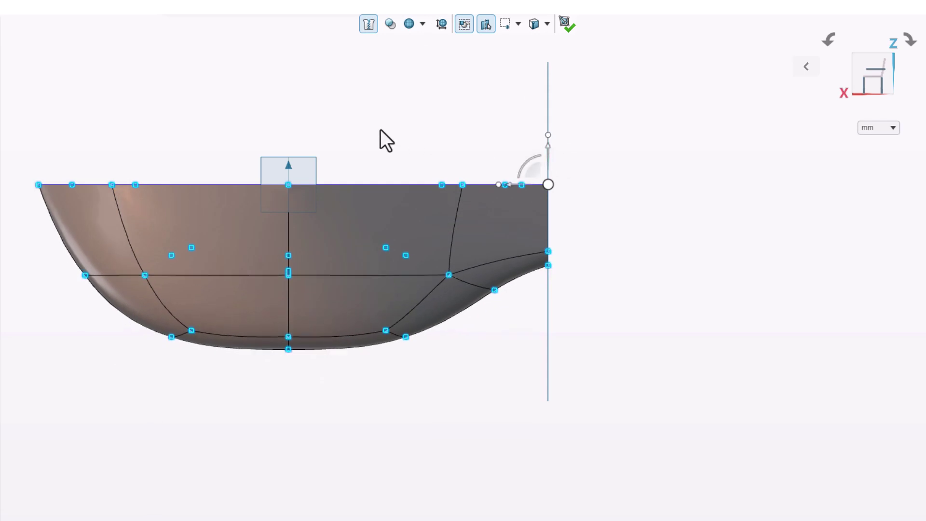
Lower the bowl's inner bottom vertex by 40 mm.
shift+middle_drag(371, 113, 382, 198)
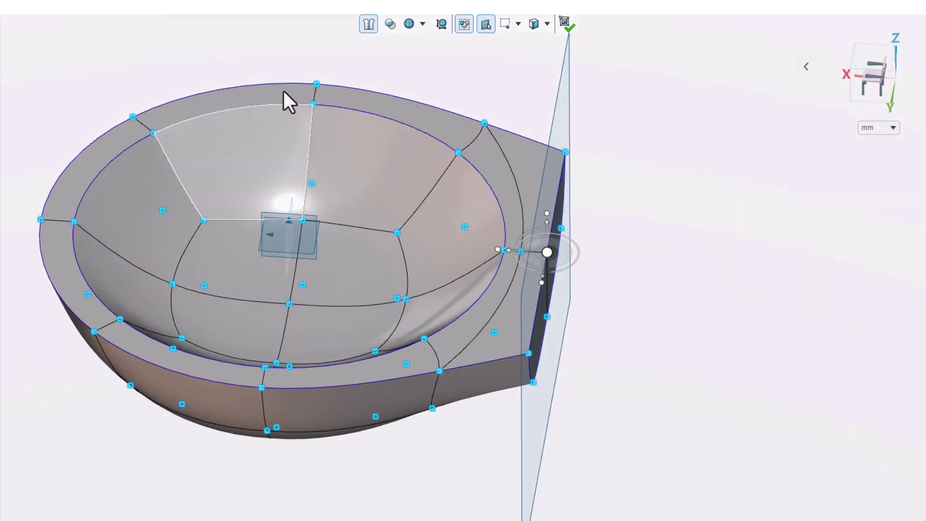
click(268, 67)
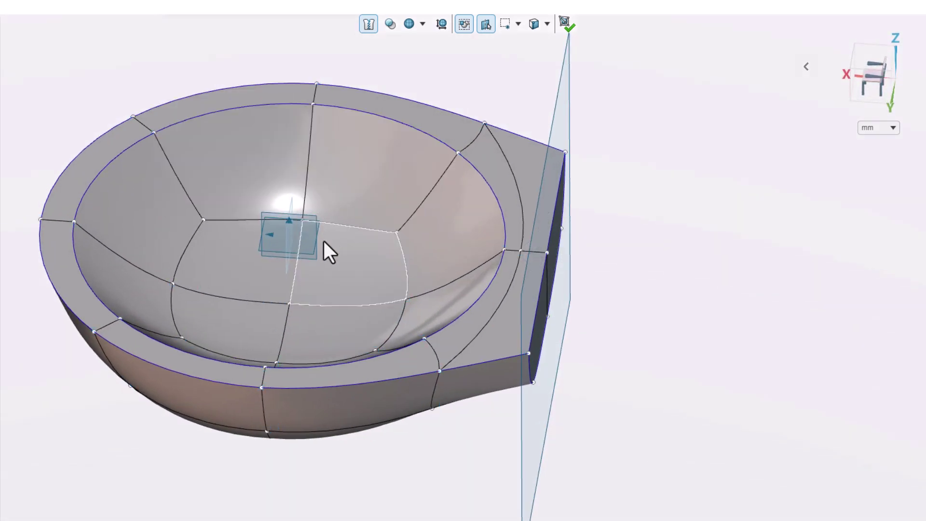
click(289, 303)
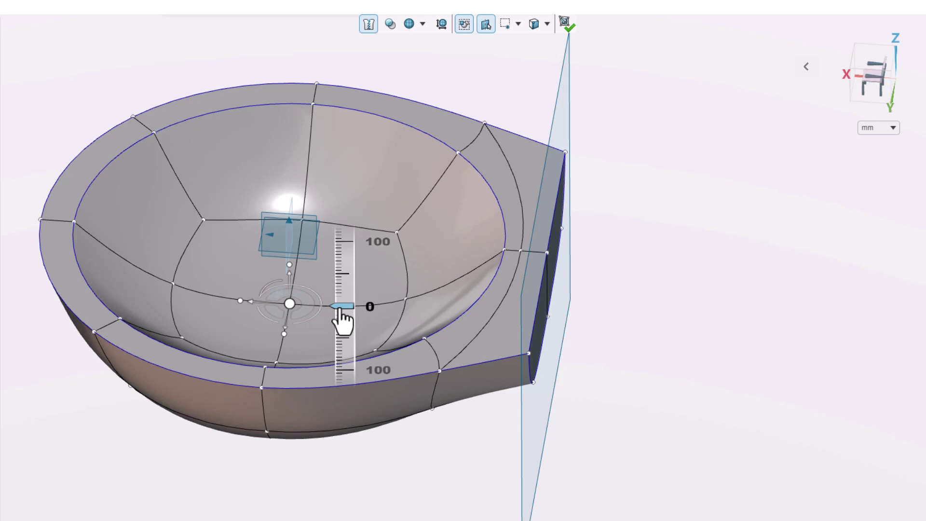
drag(350, 317, 355, 341)
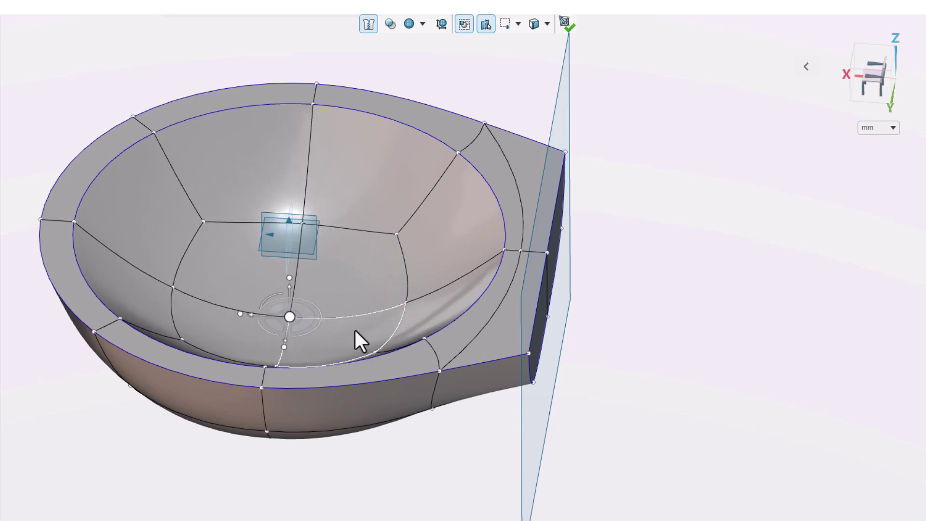
Slide two adjacent inner back faces of the bowl sideways toward the wall.
middle_drag(393, 310, 480, 288)
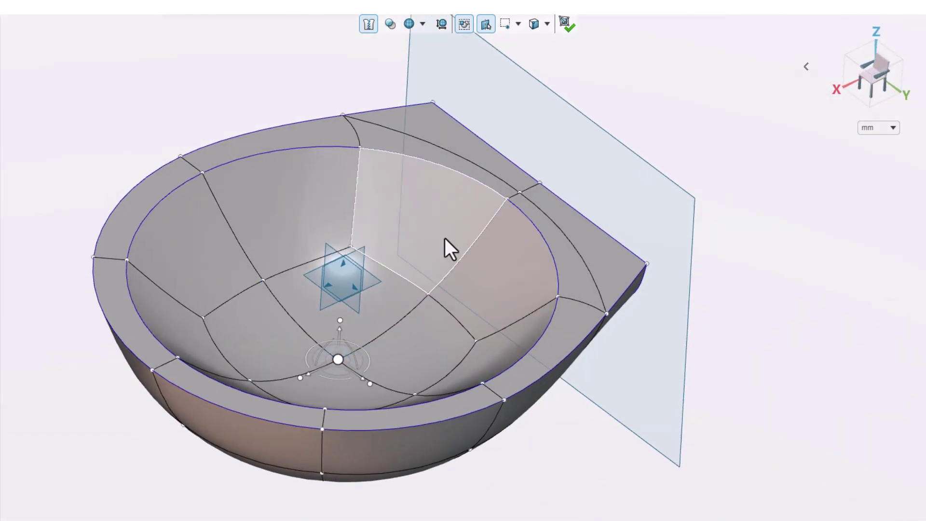
key(ctrl)
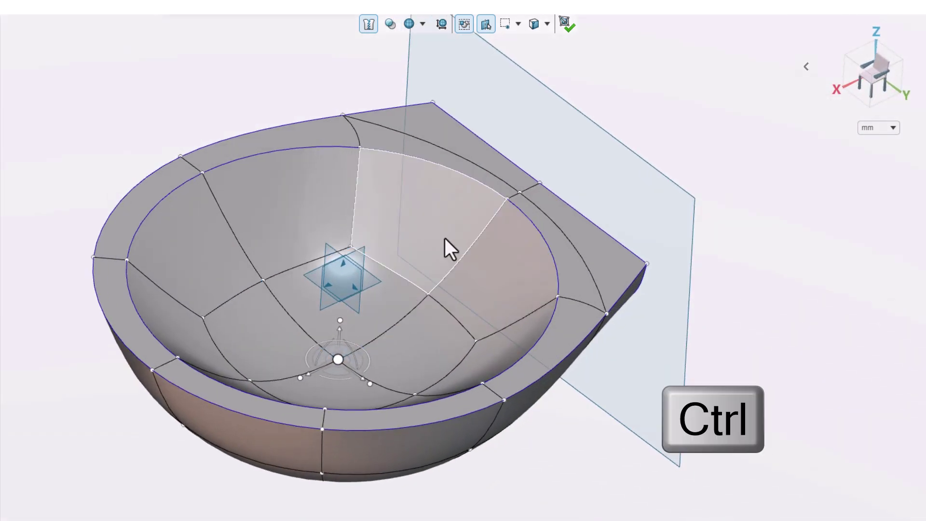
ctrl+click(445, 239)
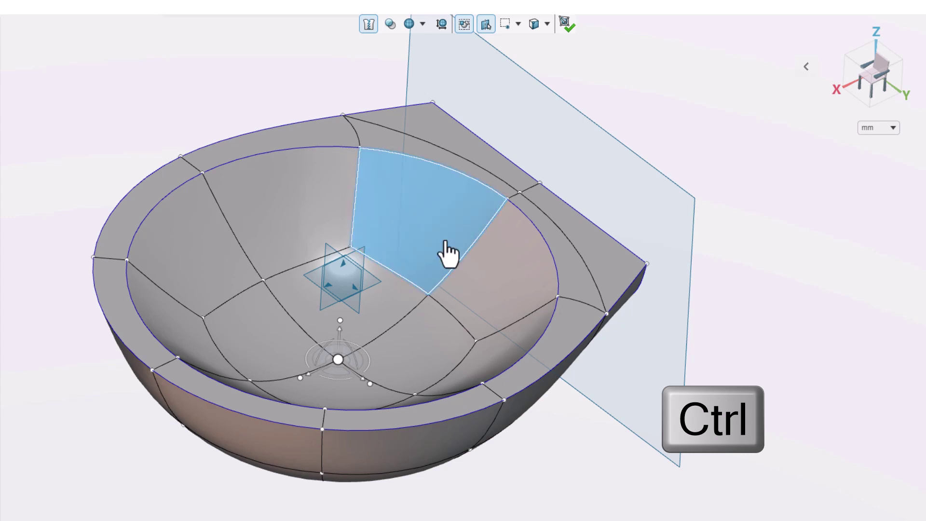
ctrl+click(479, 272)
mouse_move(447, 261)
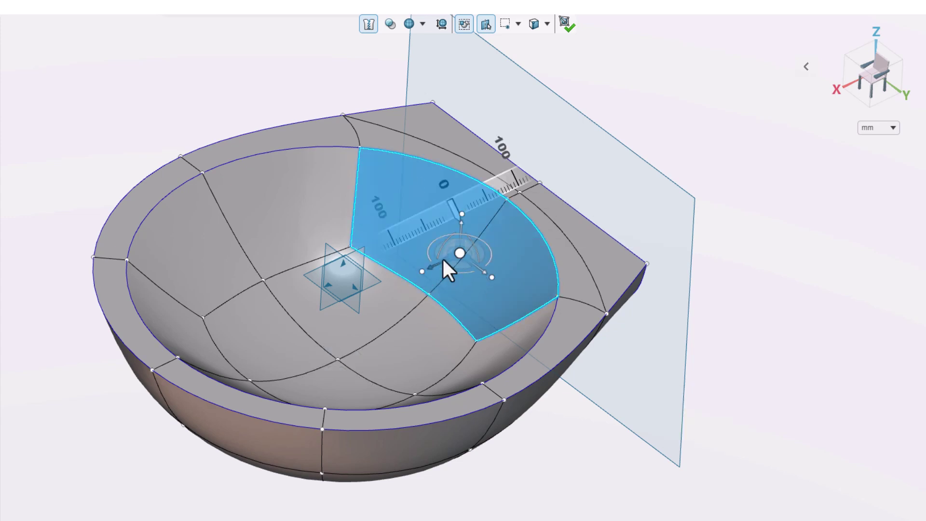
mouse_move(452, 212)
mouse_down()
mouse_move(466, 222)
mouse_move(441, 218)
mouse_move(446, 224)
mouse_up()
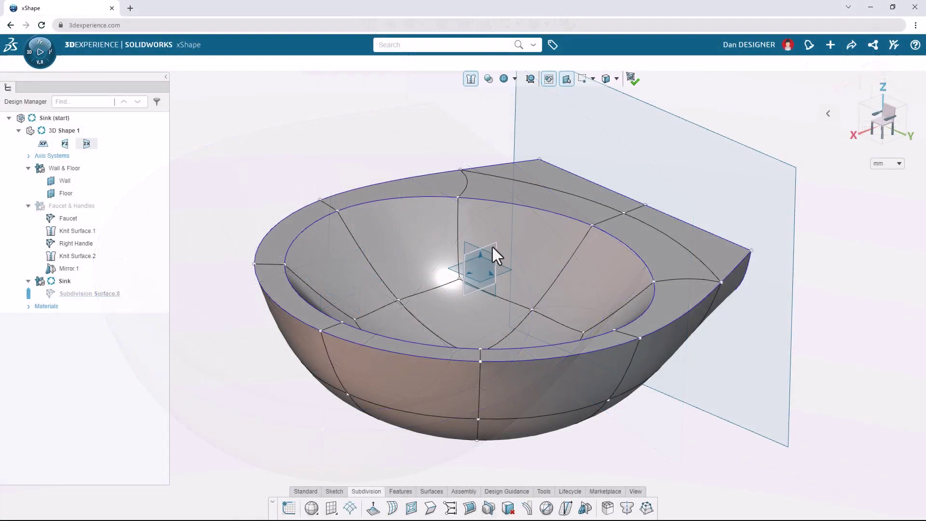
Apply a symmetry about the ZX plane to the sink's cage.
click(493, 247)
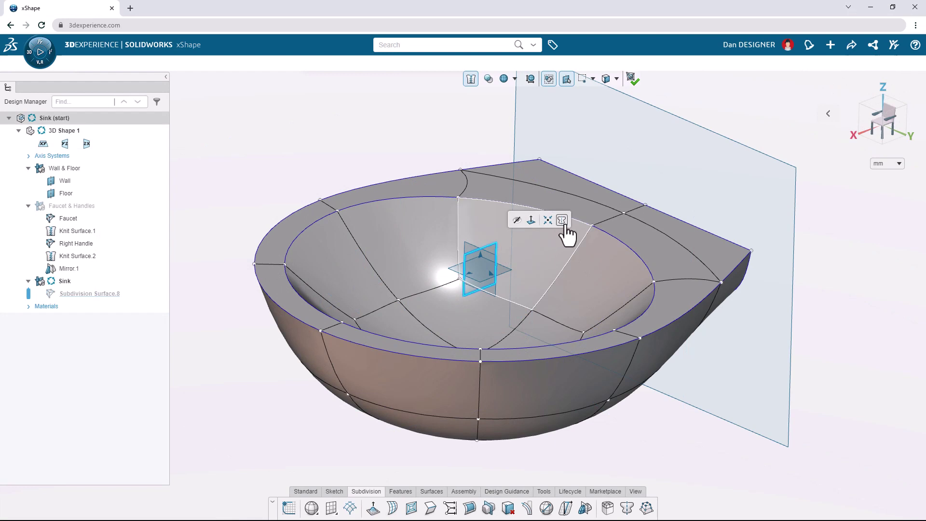
click(563, 223)
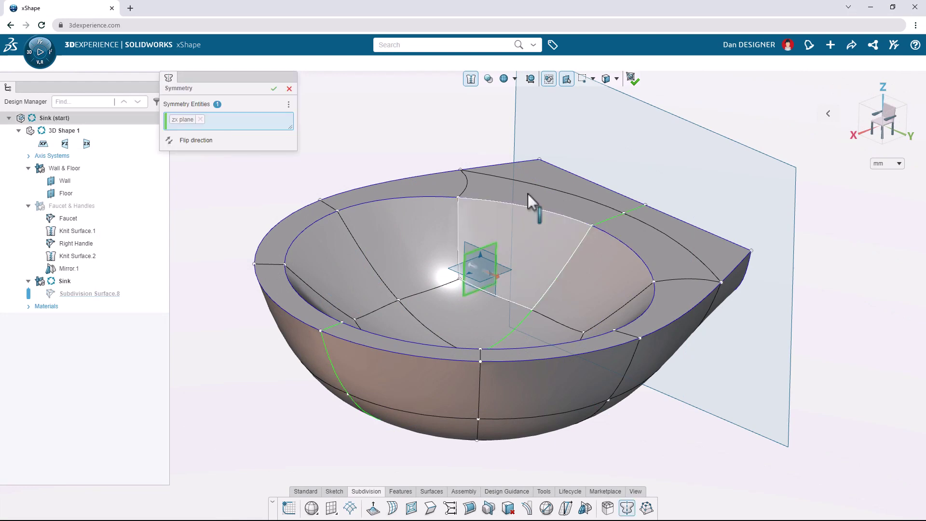
click(273, 91)
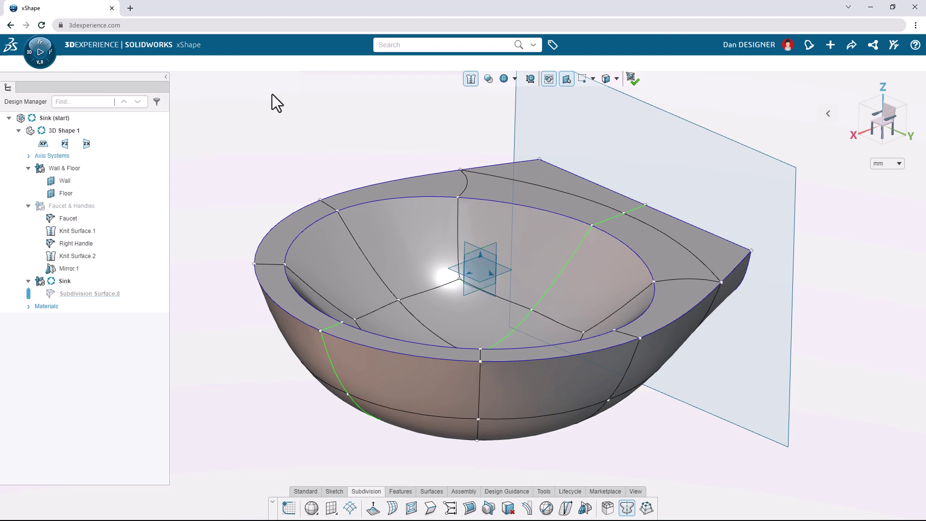
Select the four centre faces on the bowl's underside.
scroll(424, 423, down, 2)
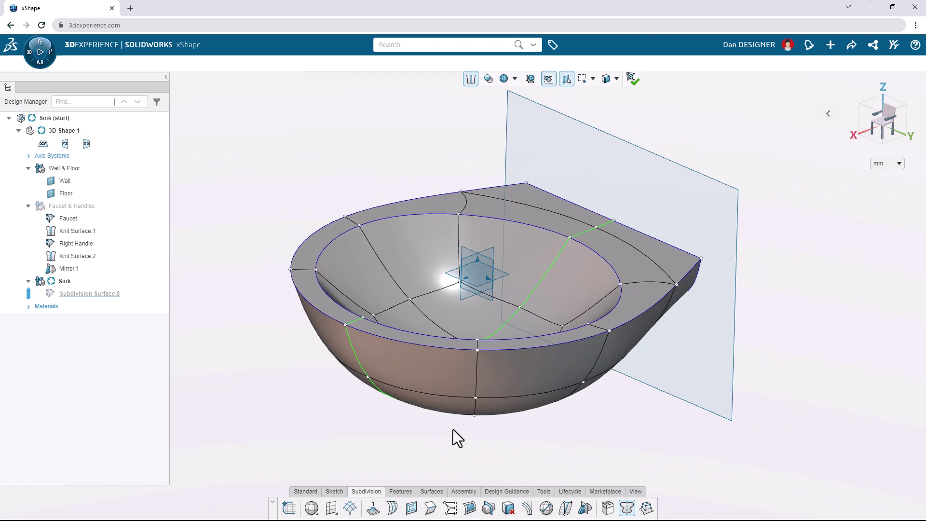
middle_drag(453, 430, 461, 344)
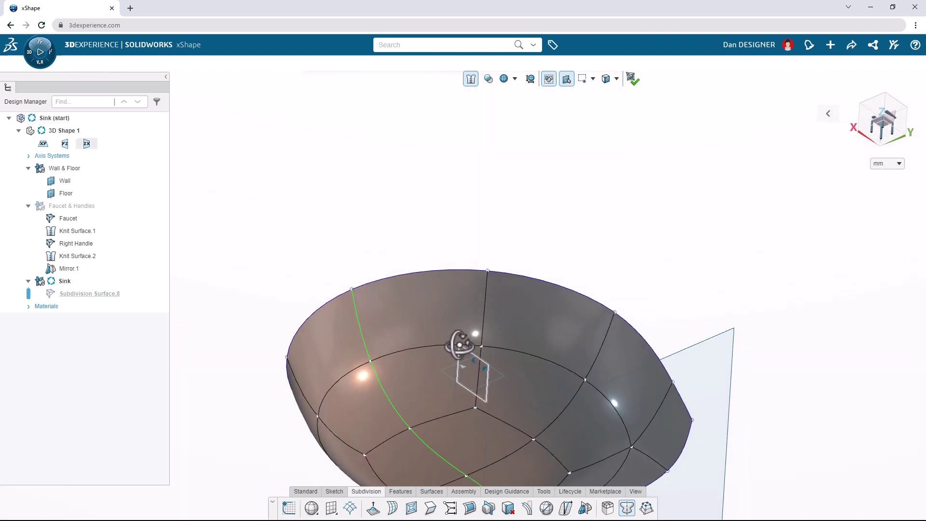
scroll(454, 333, down, 2)
scroll(415, 239, up, 3)
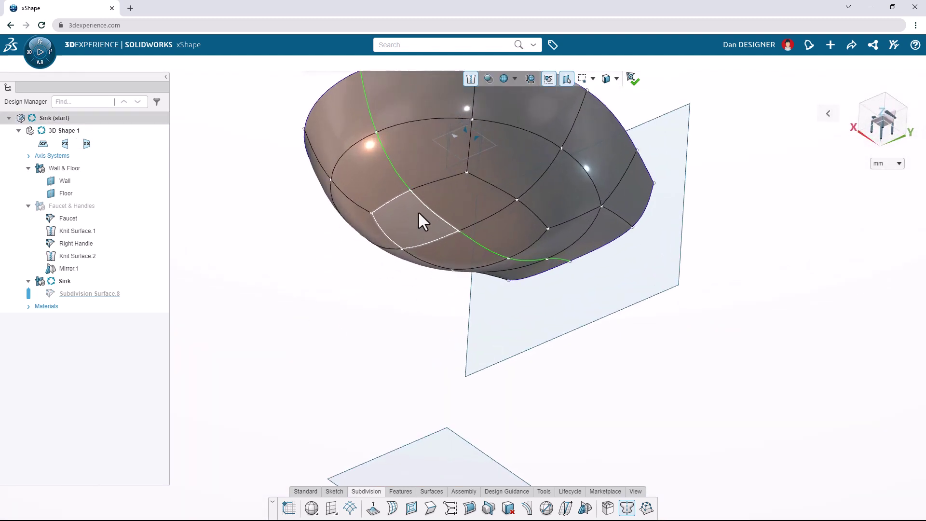
scroll(427, 218, up, 1)
ctrl+click(422, 219)
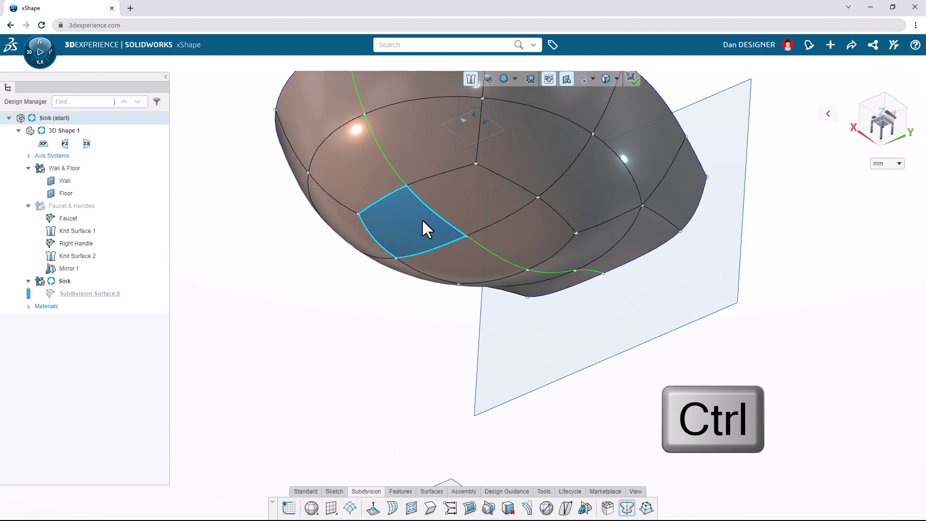
ctrl+click(457, 250)
ctrl+click(495, 239)
ctrl+click(476, 213)
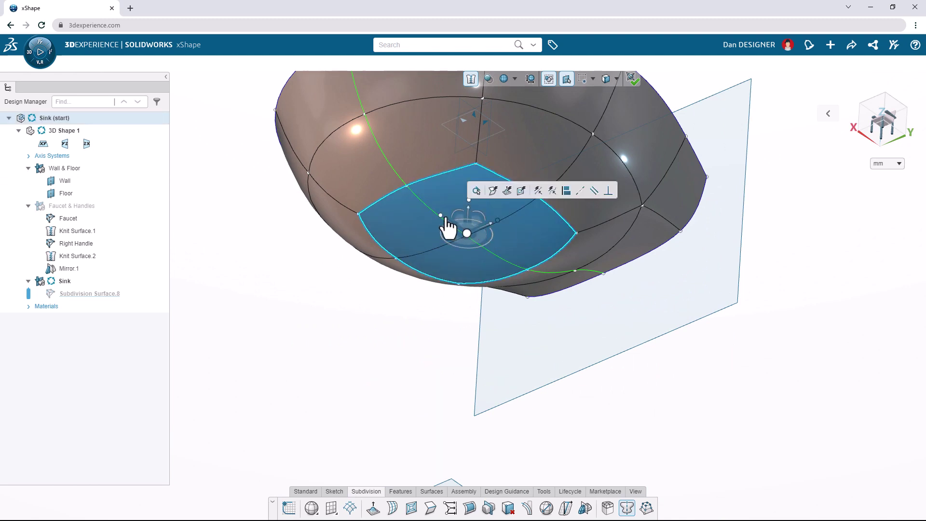
Shift the four faces slightly and build the funnel-shaped drain recess from them.
drag(448, 228, 475, 240)
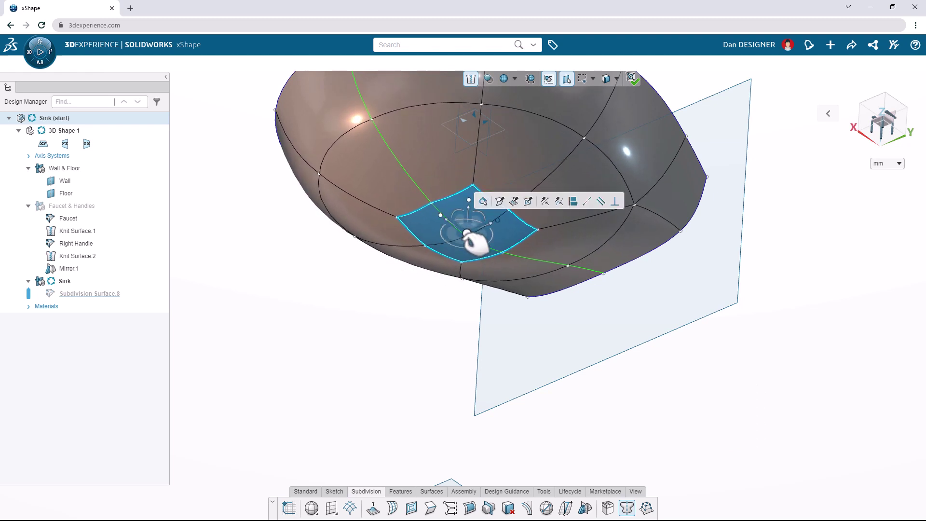
click(513, 205)
click(512, 206)
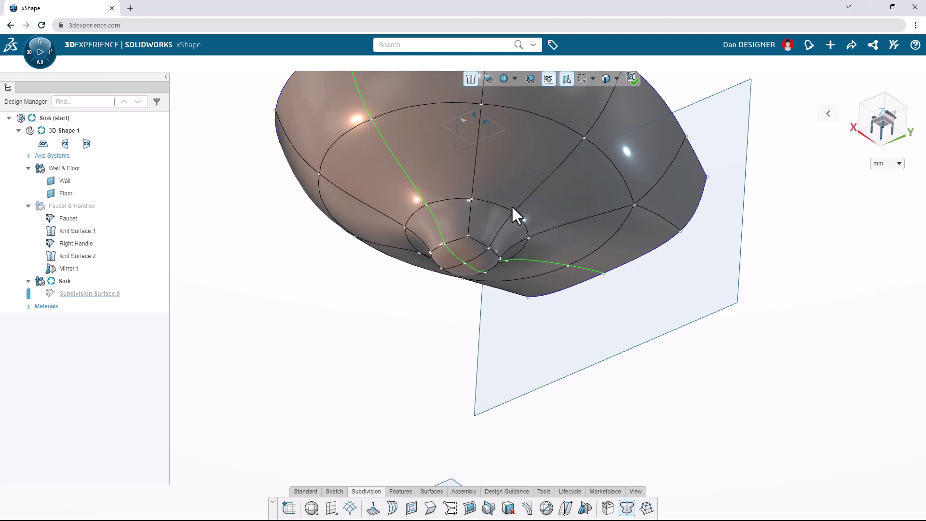
Crease the edges of the two selected drain faces.
click(487, 260)
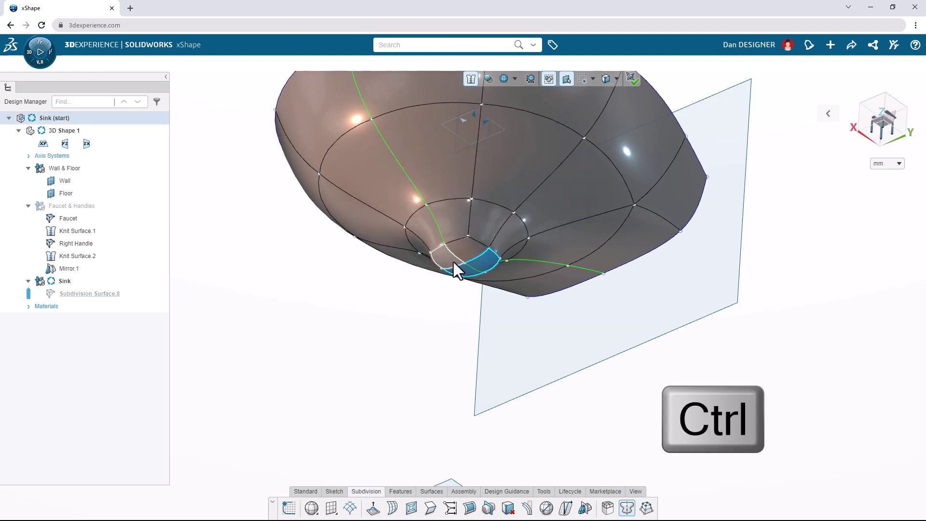
ctrl+click(470, 253)
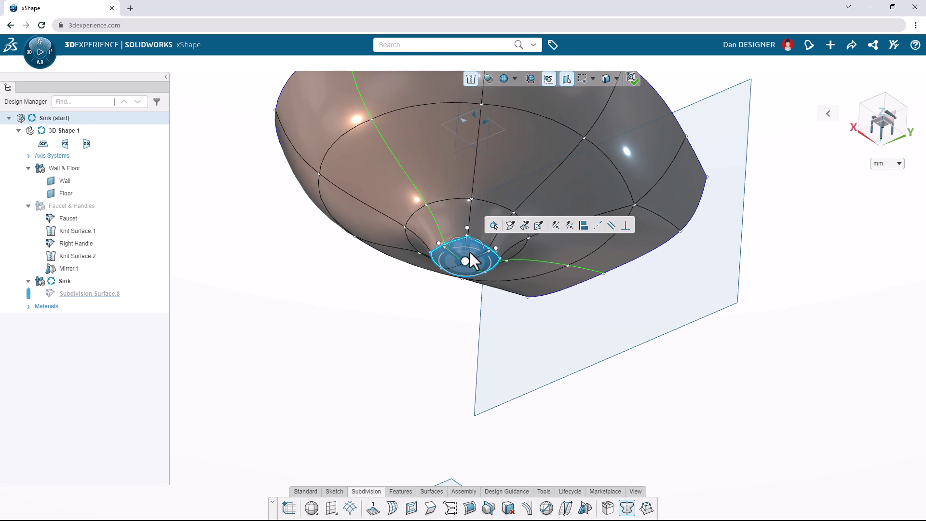
click(507, 230)
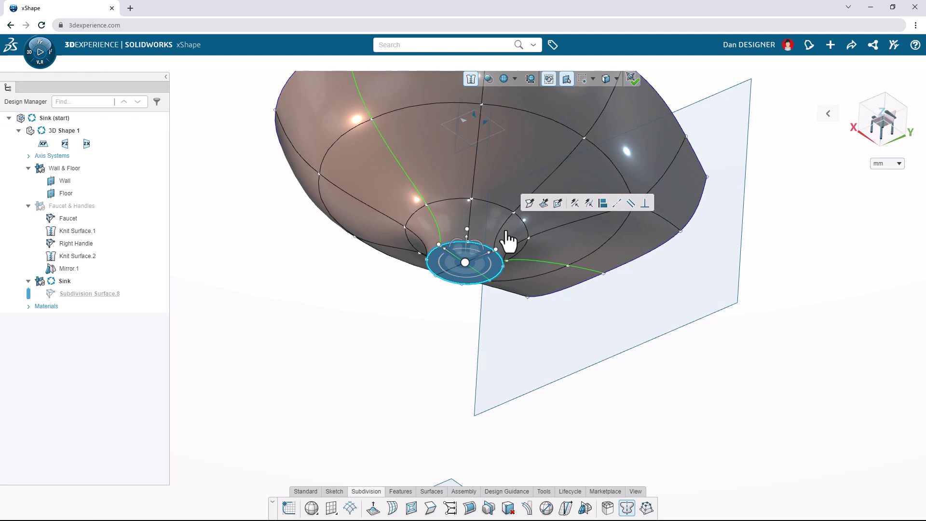
Extrude the drain down to the Floor plane to form the pedestal stem.
scroll(509, 241, down, 3)
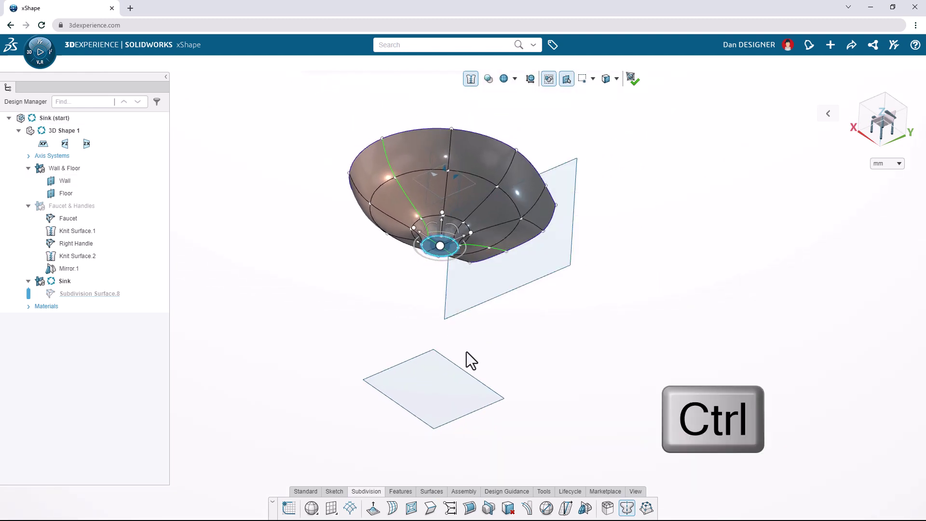
ctrl+click(439, 369)
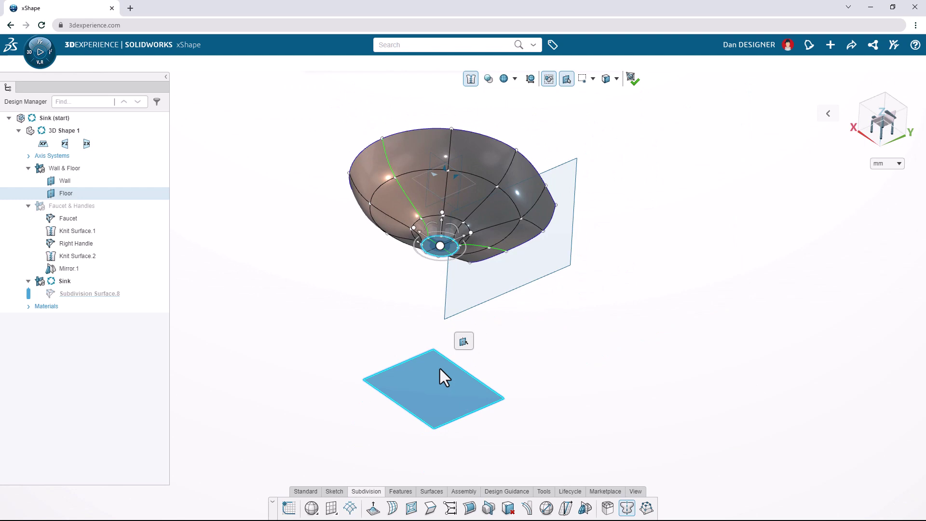
click(463, 342)
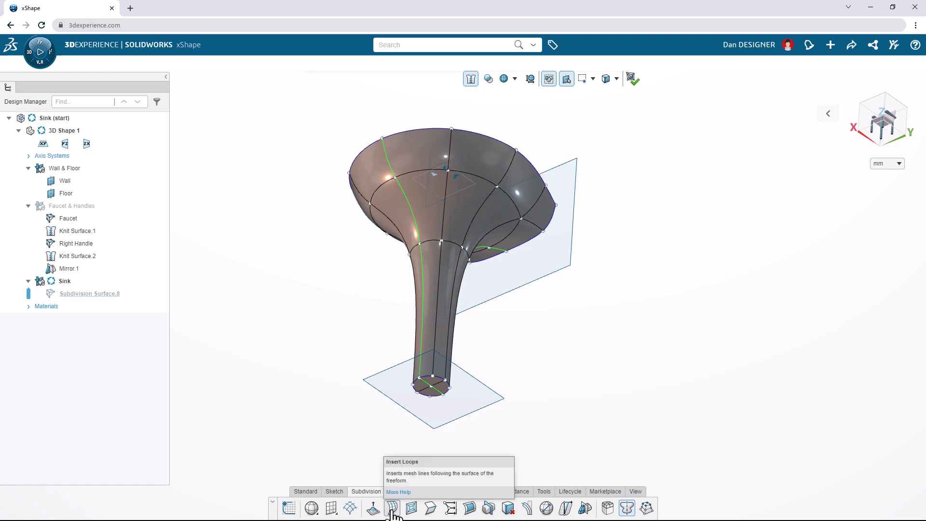
Insert 3 edge loops across a vertical edge of the pedestal stem.
click(392, 508)
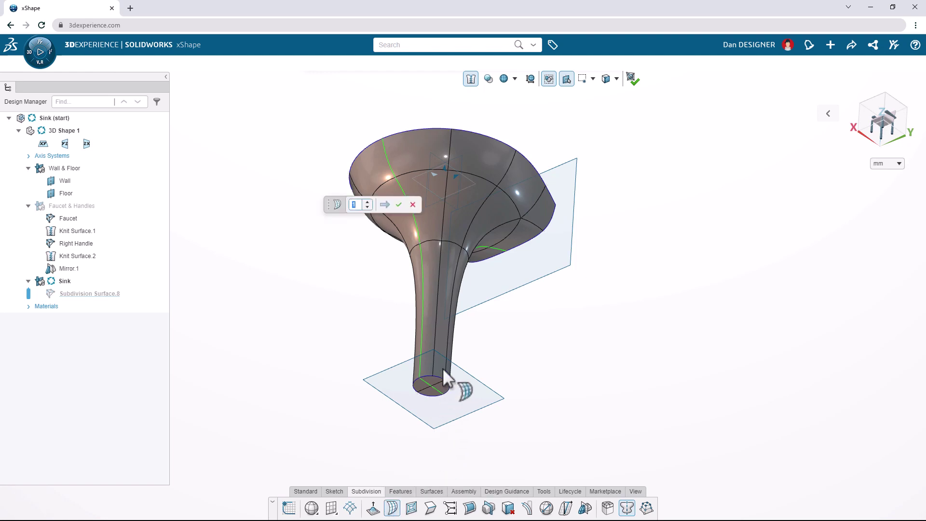
click(434, 336)
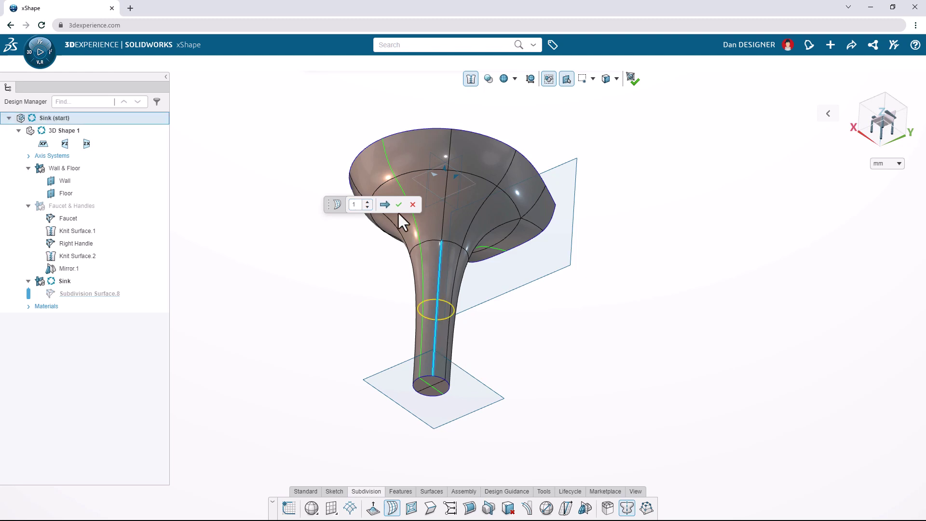
click(368, 203)
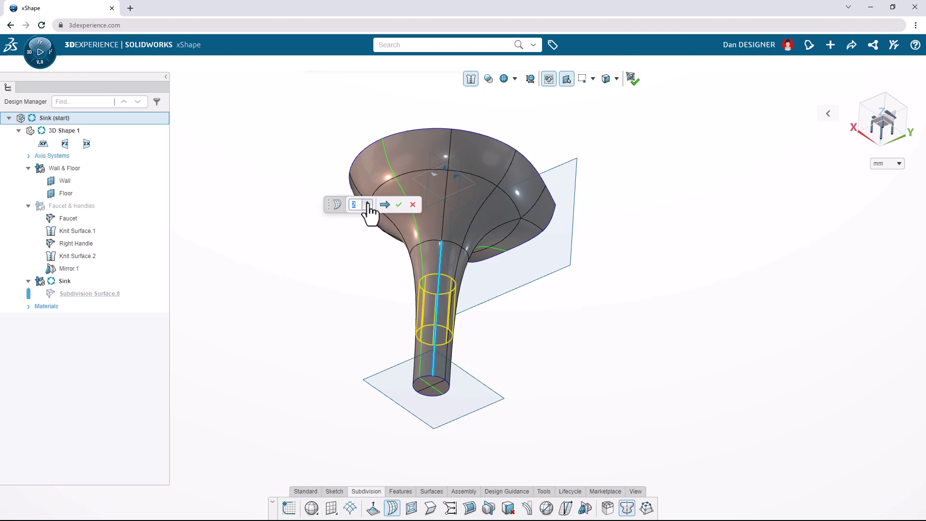
click(368, 203)
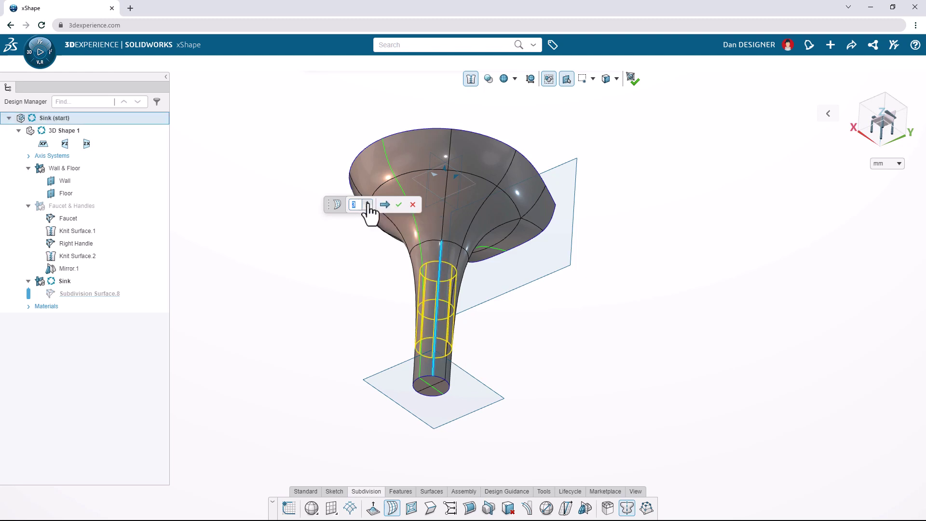
click(399, 205)
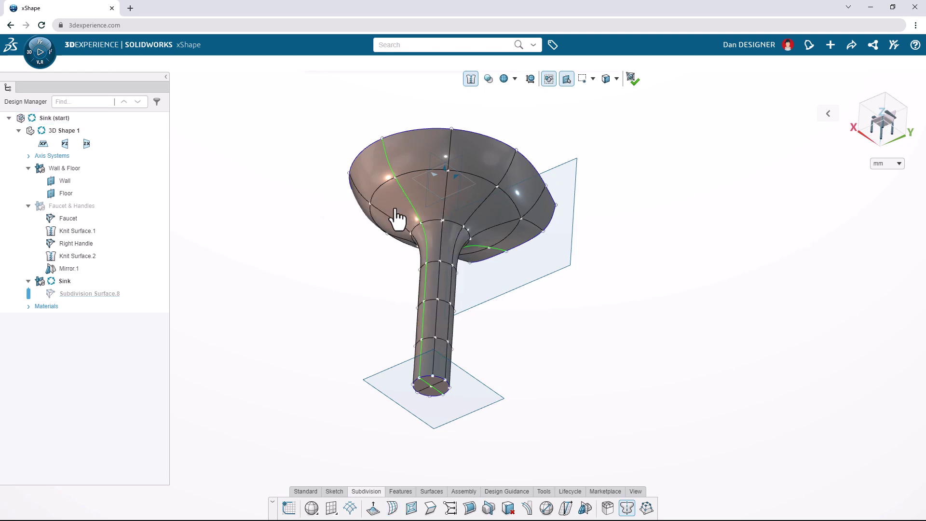
In front view, apply a 100% crease to the lowest edge loop on the stem.
key(ctrl+1)
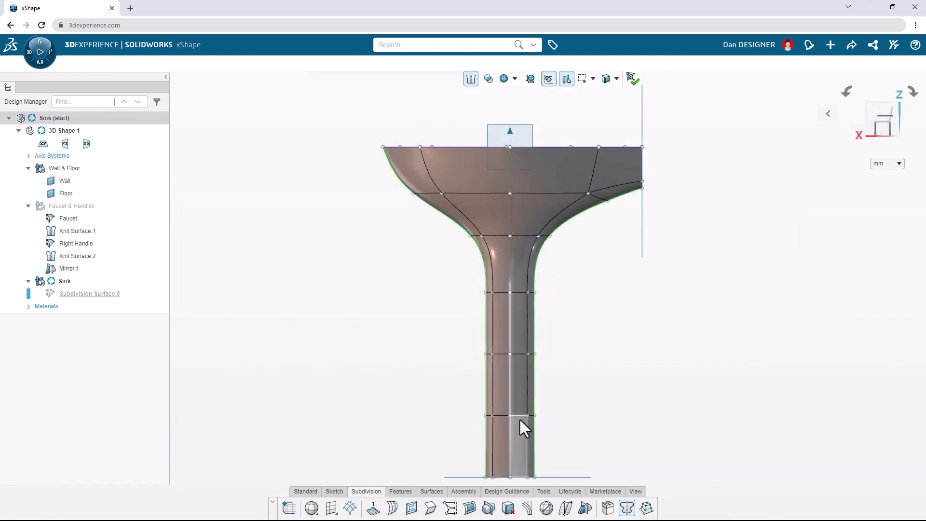
click(519, 415)
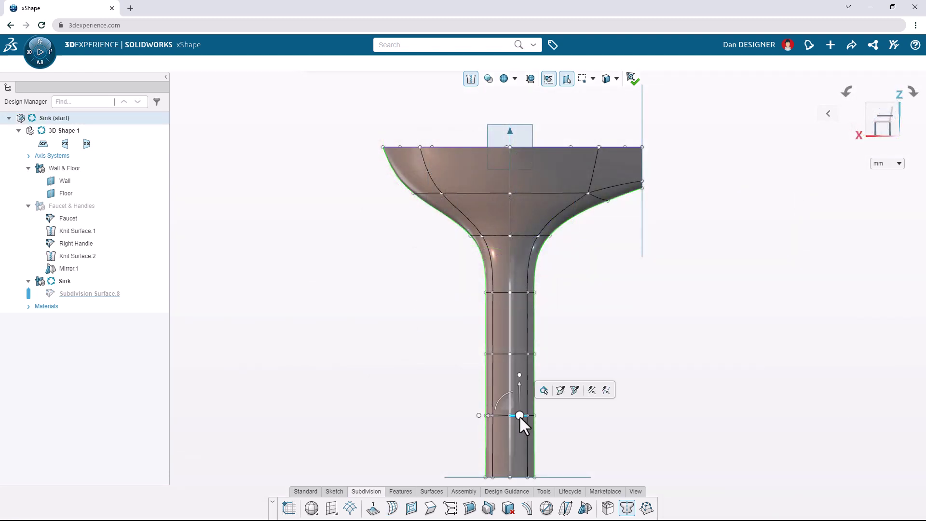
click(545, 395)
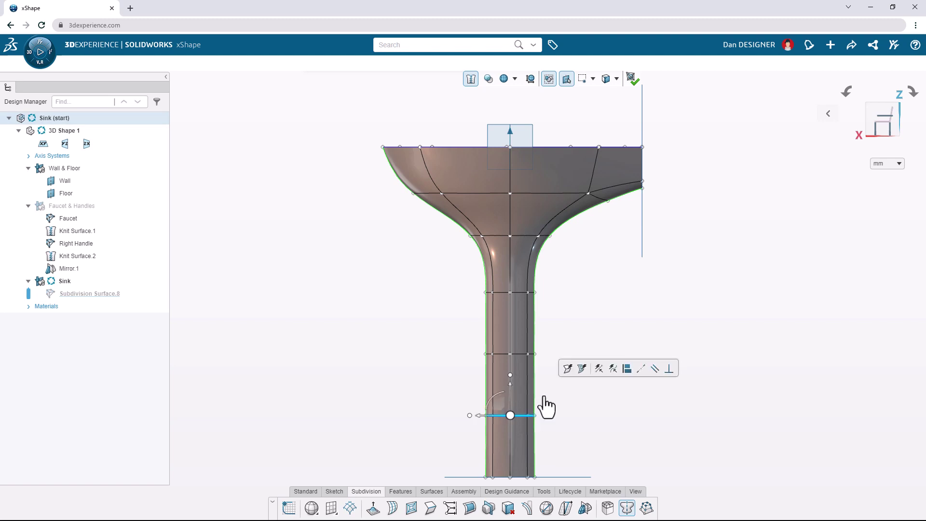
click(430, 507)
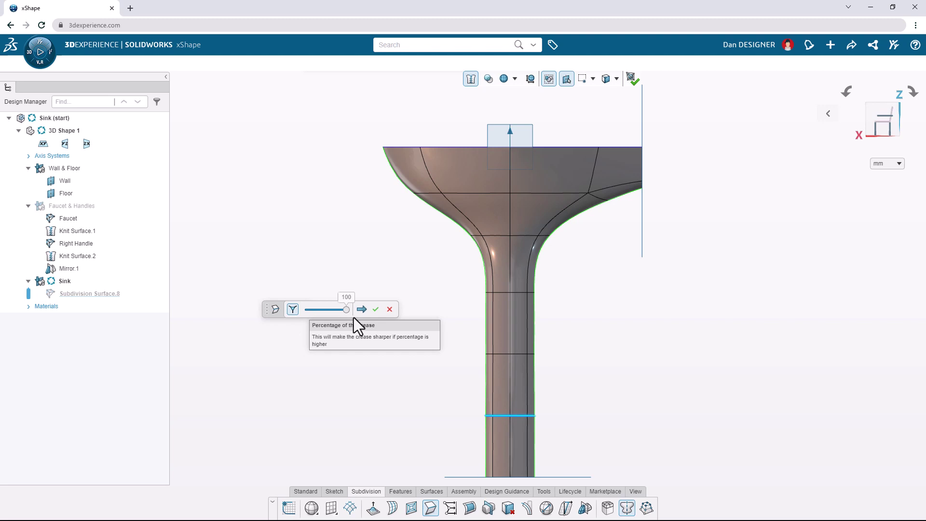
click(376, 309)
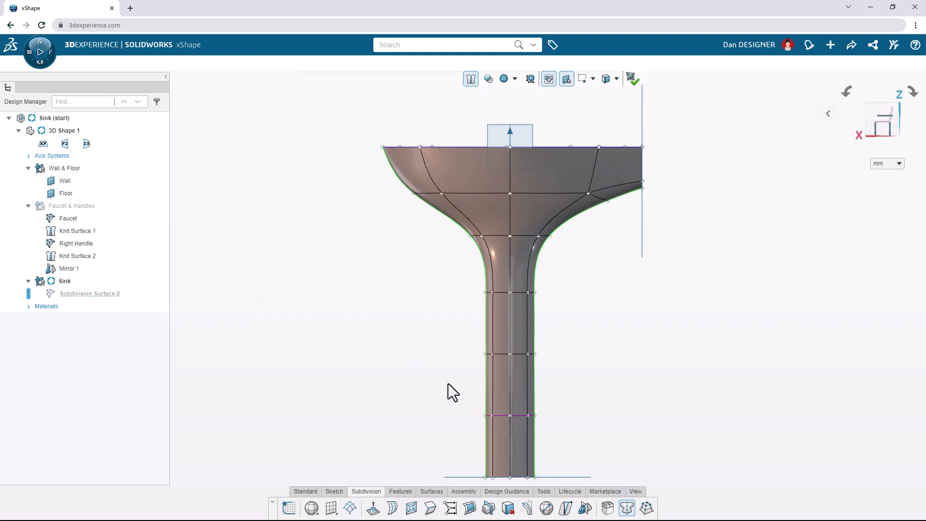
click(516, 416)
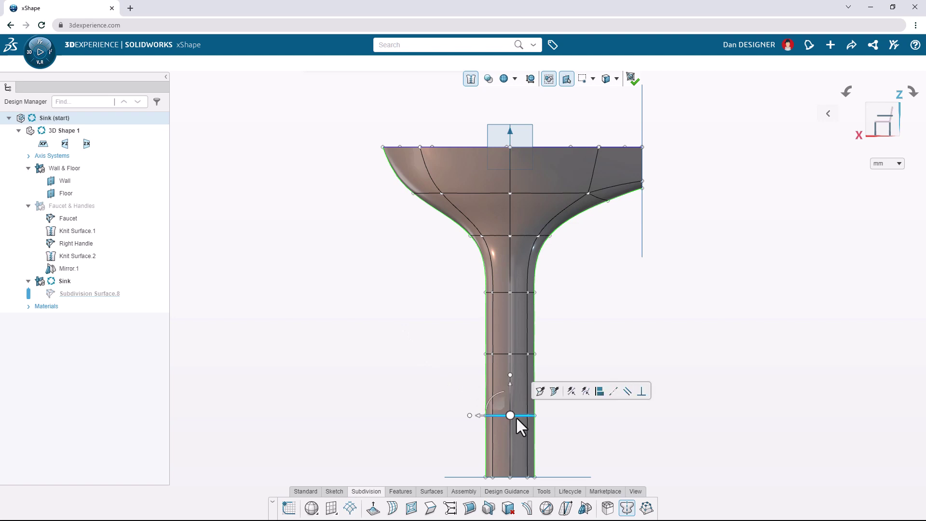
Alt-scale the creased lower loop outward and lower it to 91.189 for a flared base.
key(alt)
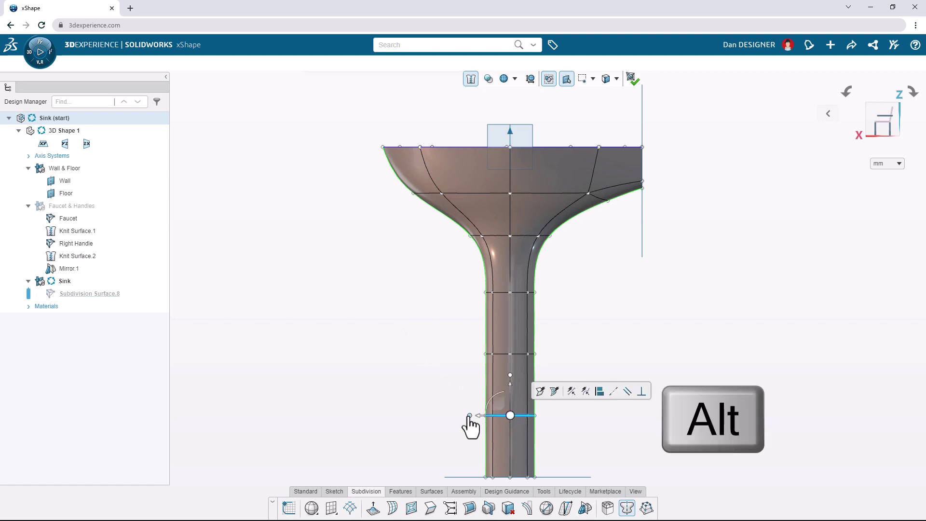
alt+drag(470, 415, 442, 415)
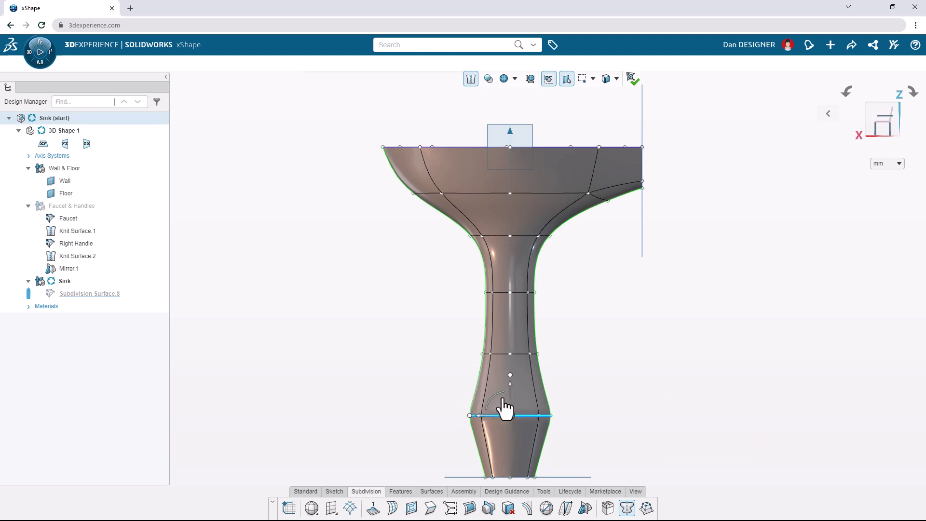
drag(507, 409, 562, 459)
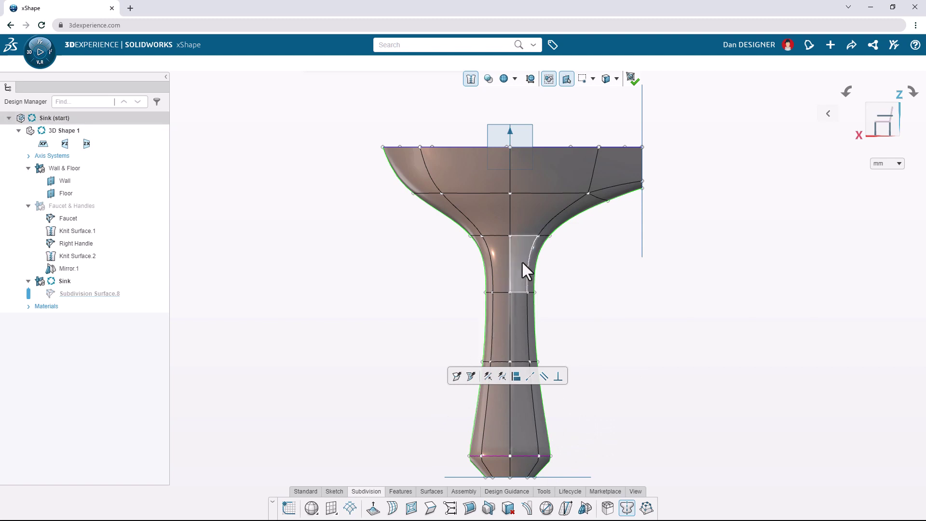
Crease the loop where the stem meets the bowl, accepting and continuing.
click(523, 235)
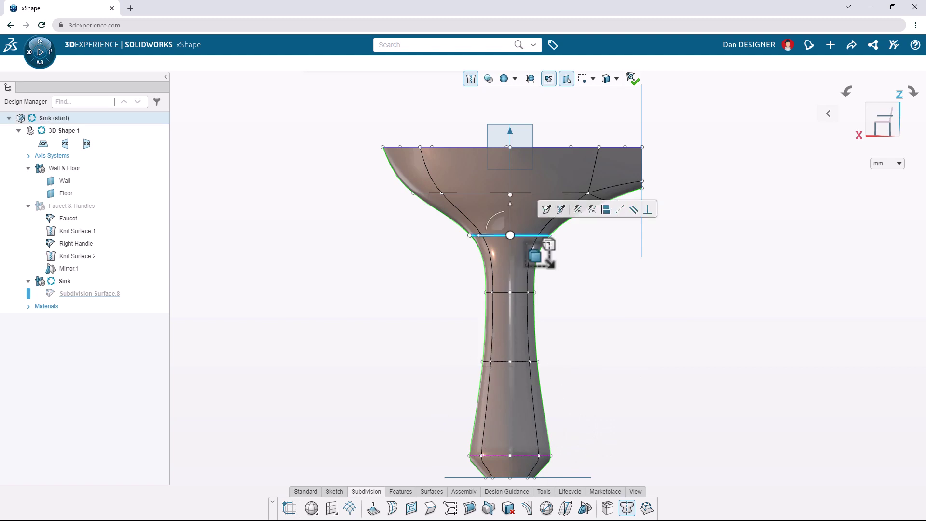
click(435, 512)
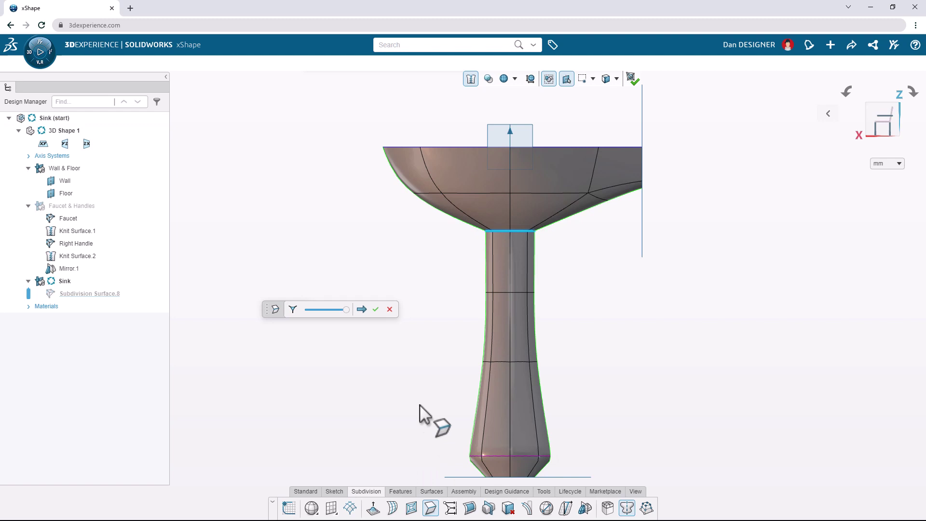
click(293, 310)
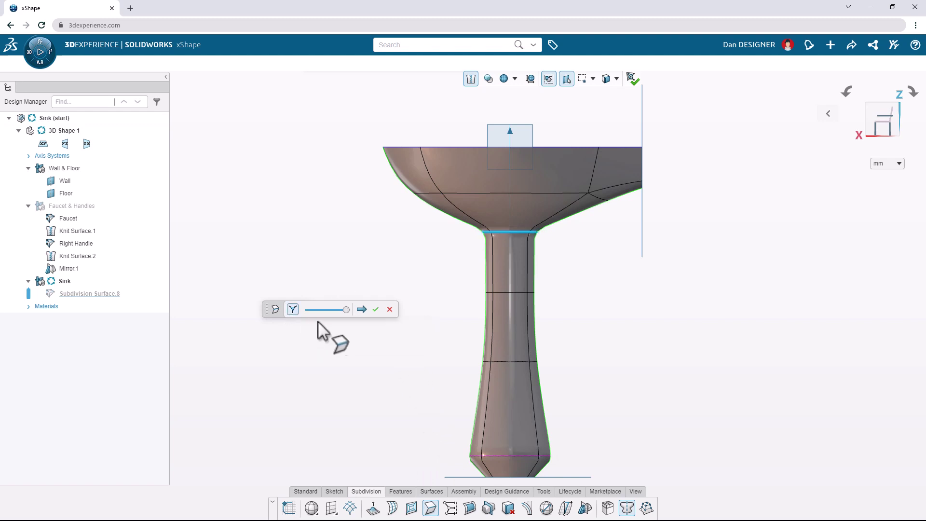
click(362, 311)
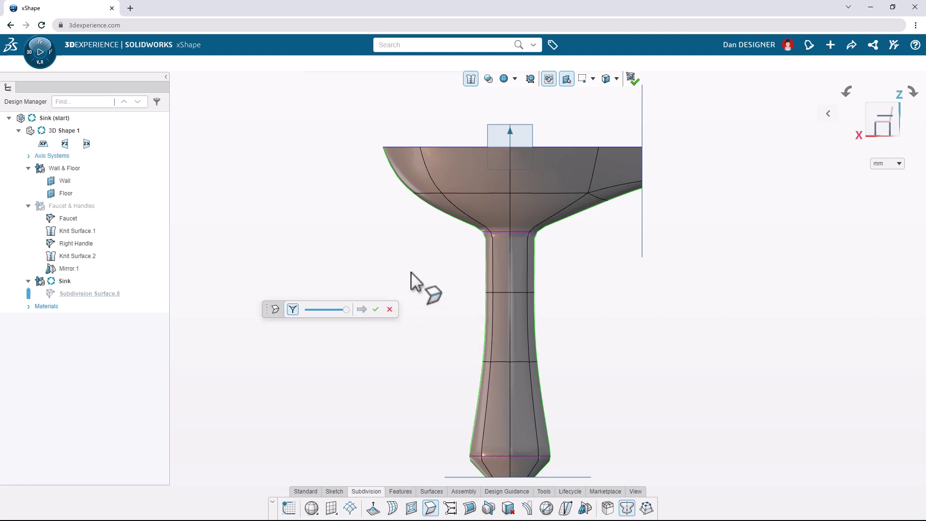
Select the full loop around the bowl's underside, including its right segment, for creasing.
click(433, 194)
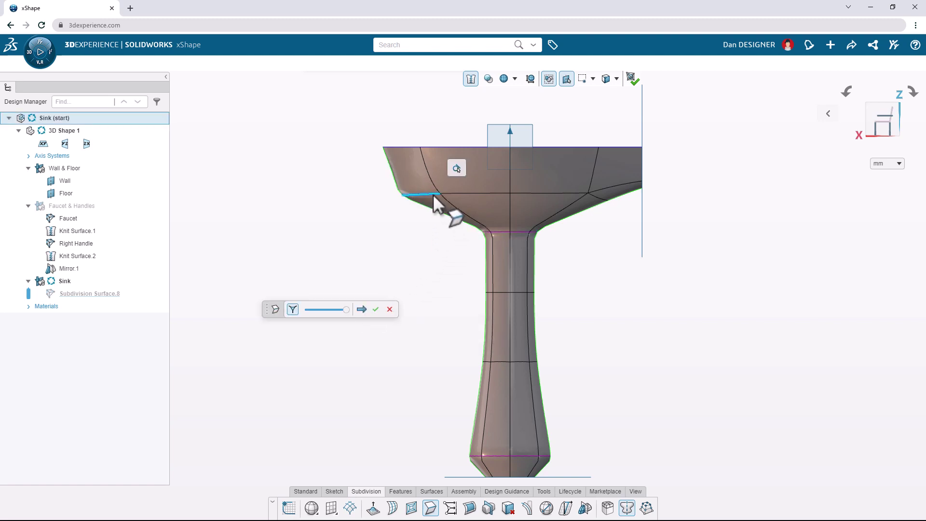
click(457, 168)
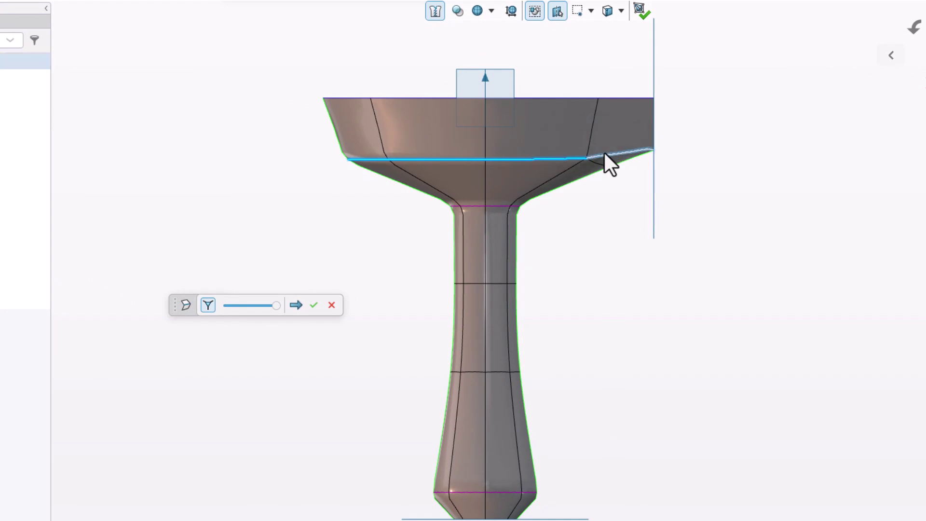
click(604, 153)
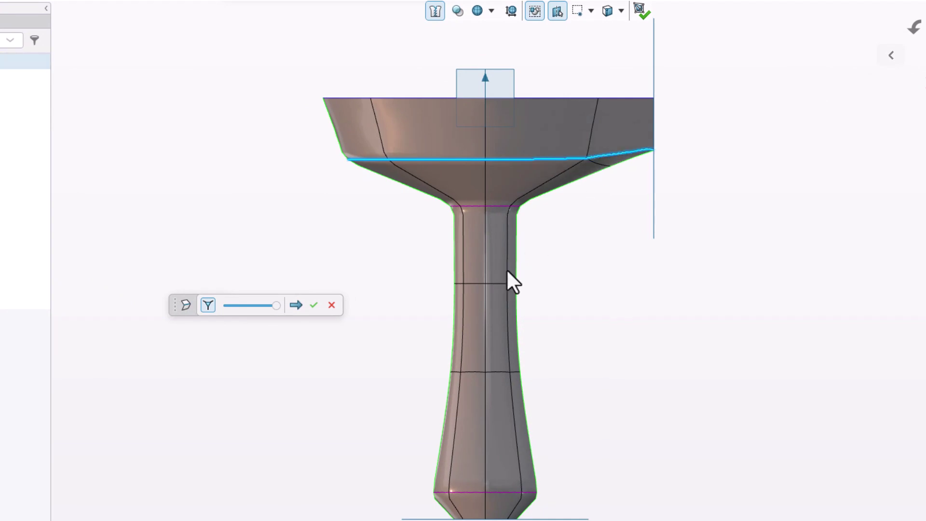
Confirm the bowl-underside crease, then symmetrically scale the two neck loops inward to slim the pedestal neck.
click(314, 305)
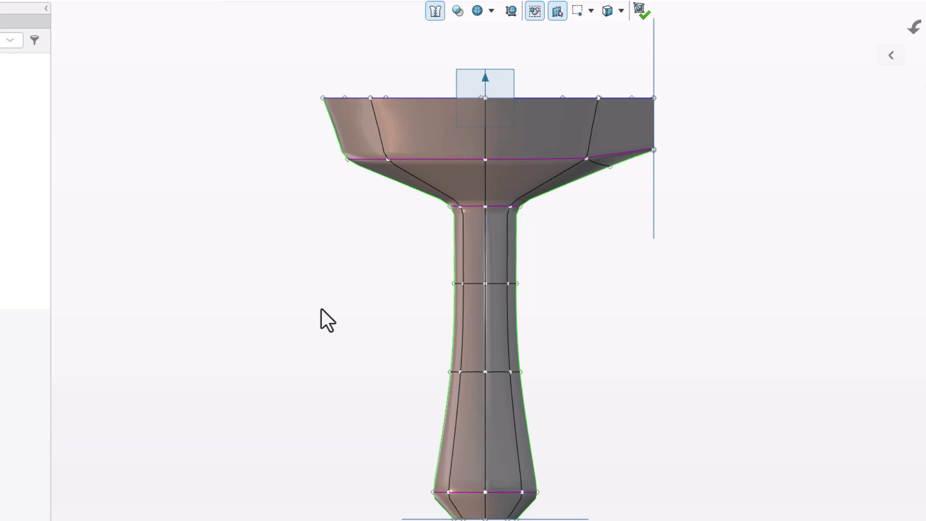
drag(443, 293, 533, 201)
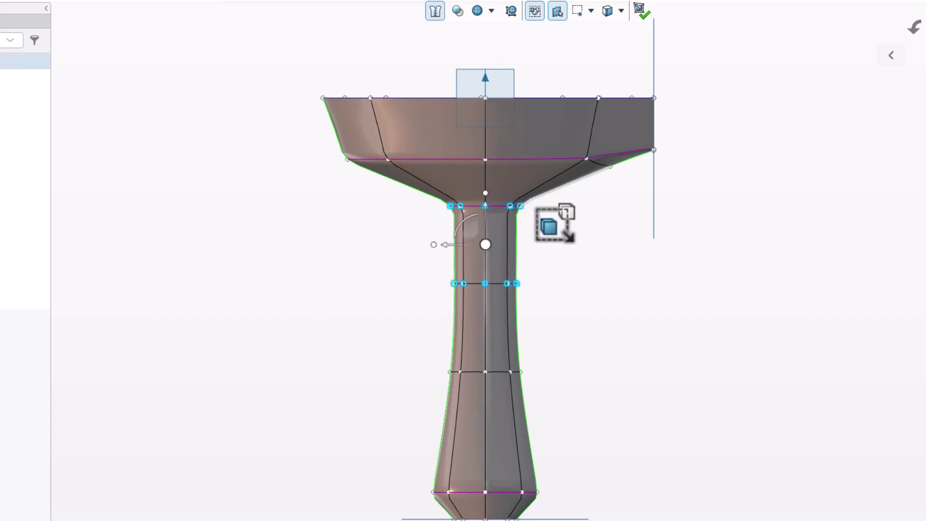
key(alt)
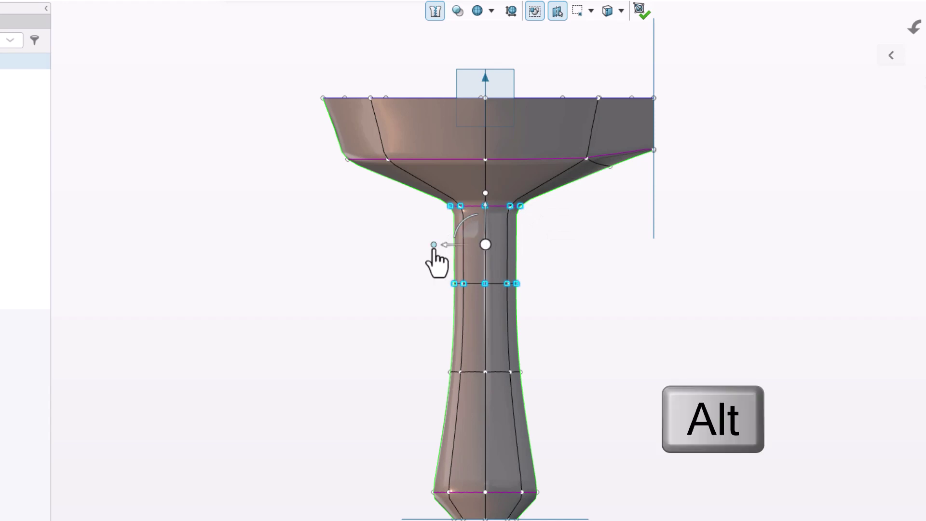
alt+drag(433, 245, 552, 212)
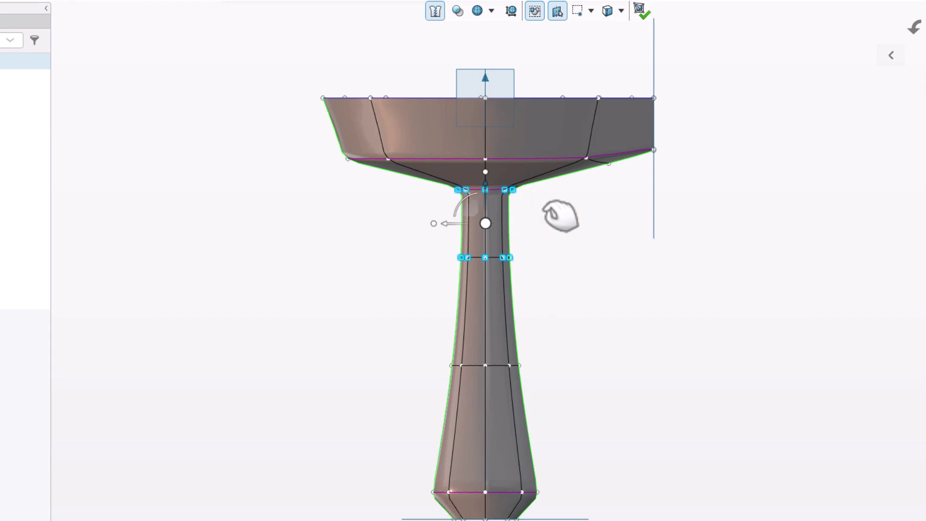
Select the basin's whole lower rim loop and Line Align it along a line tilted up toward the left.
click(374, 276)
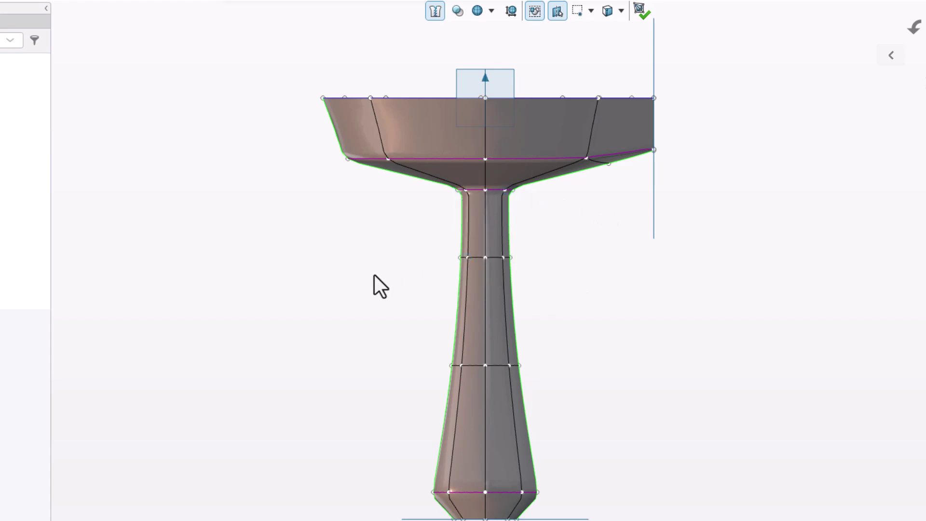
click(374, 158)
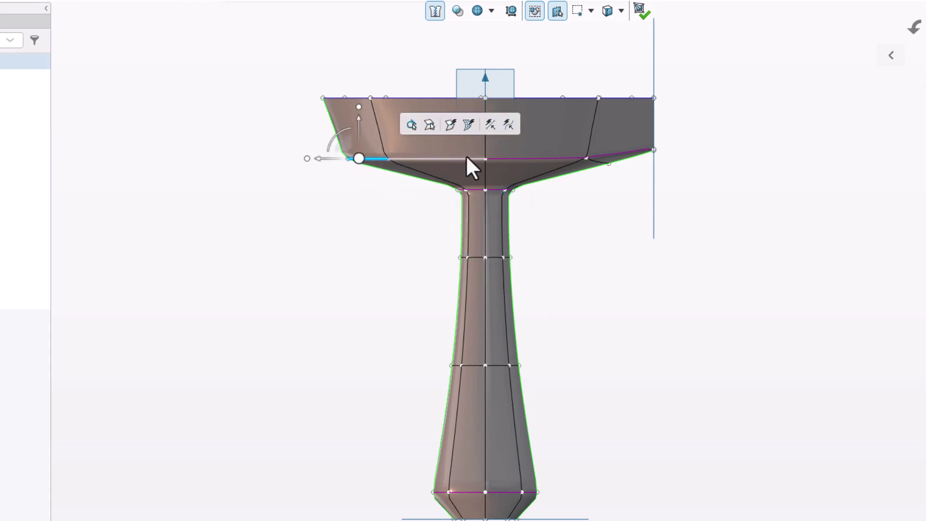
shift+click(600, 157)
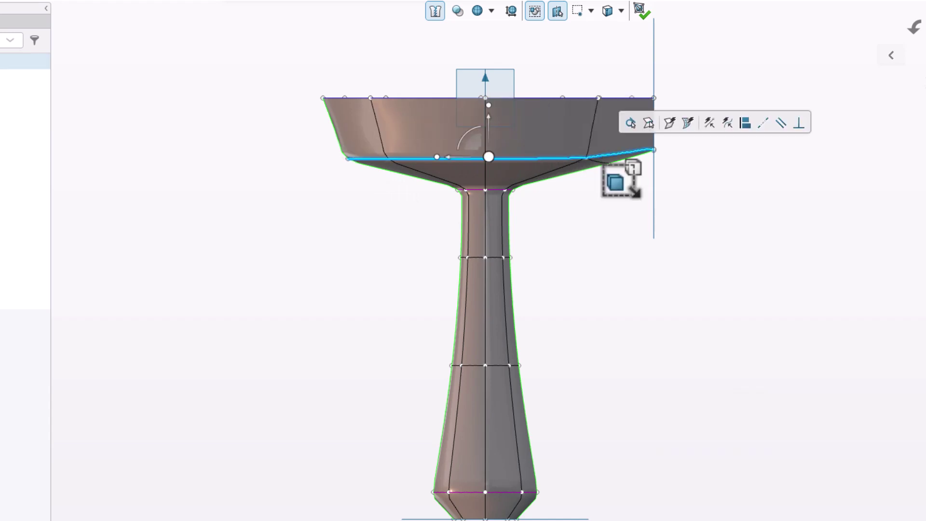
click(711, 127)
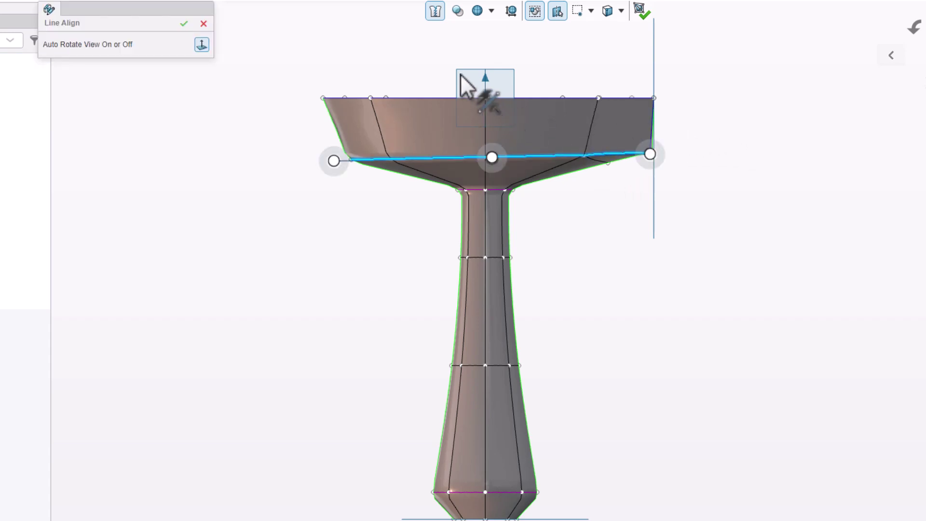
scroll(432, 63, down, 2)
scroll(432, 62, down, 2)
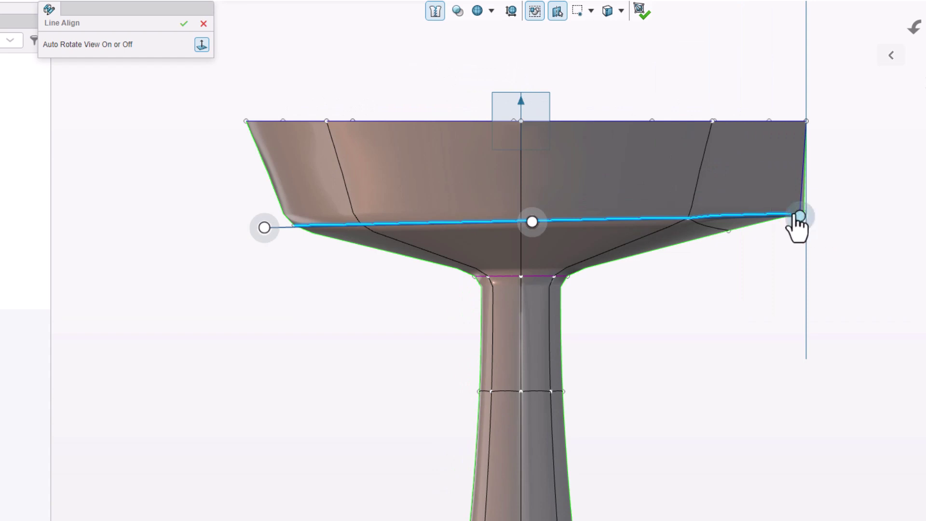
drag(801, 213, 821, 210)
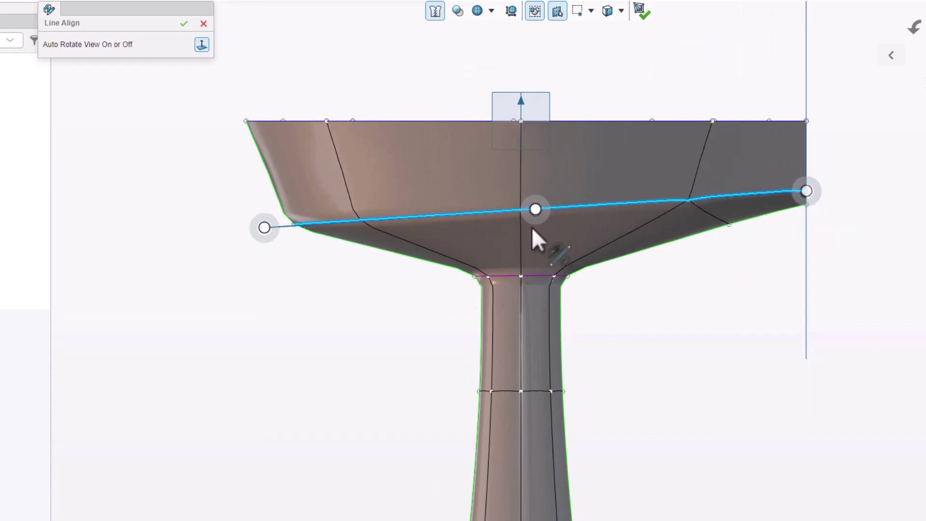
drag(277, 226, 175, 172)
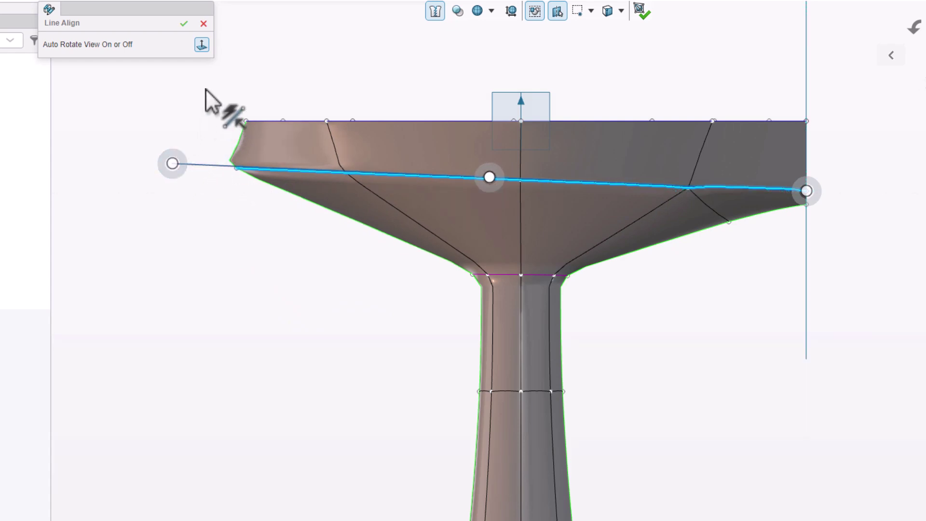
Apply the line alignment to the rim loop and view the sink from an elevated three-quarter angle.
click(184, 24)
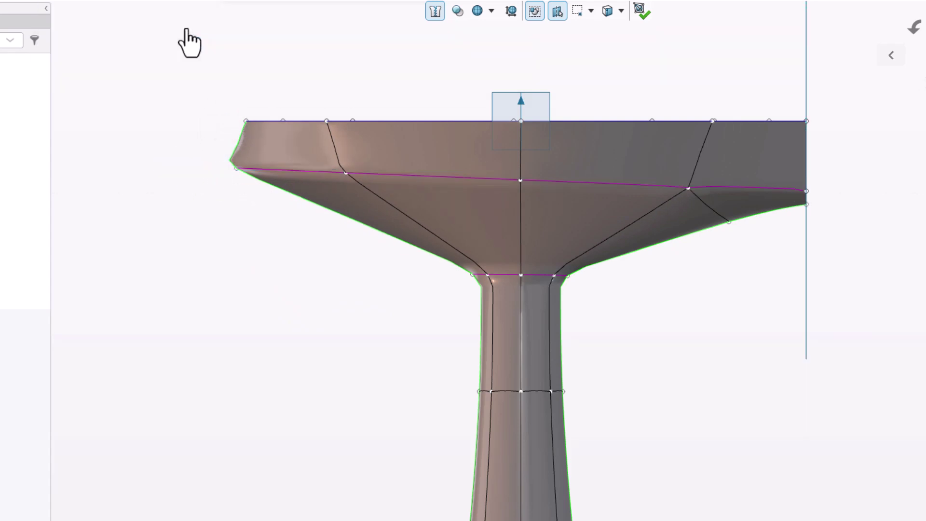
click(298, 172)
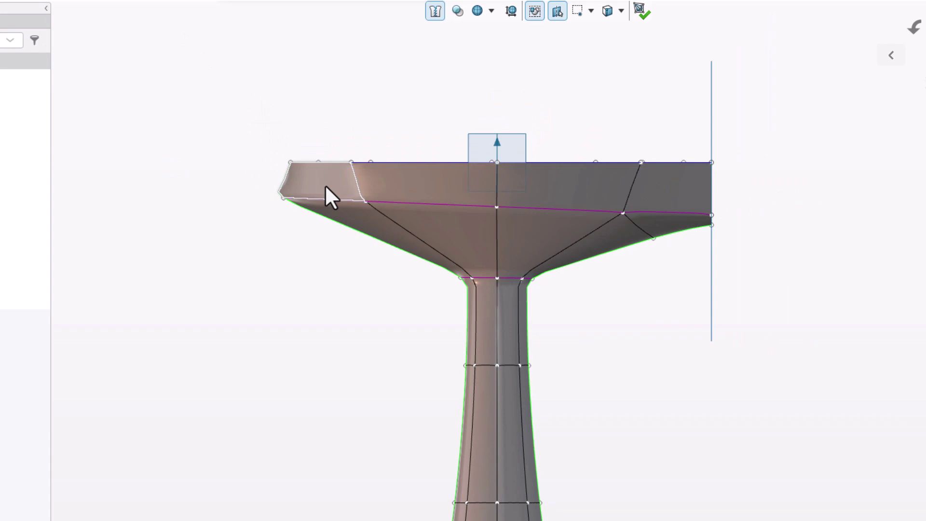
middle_drag(379, 186, 411, 216)
scroll(364, 100, down, 5)
scroll(372, 114, up, 3)
middle_drag(372, 114, 409, 159)
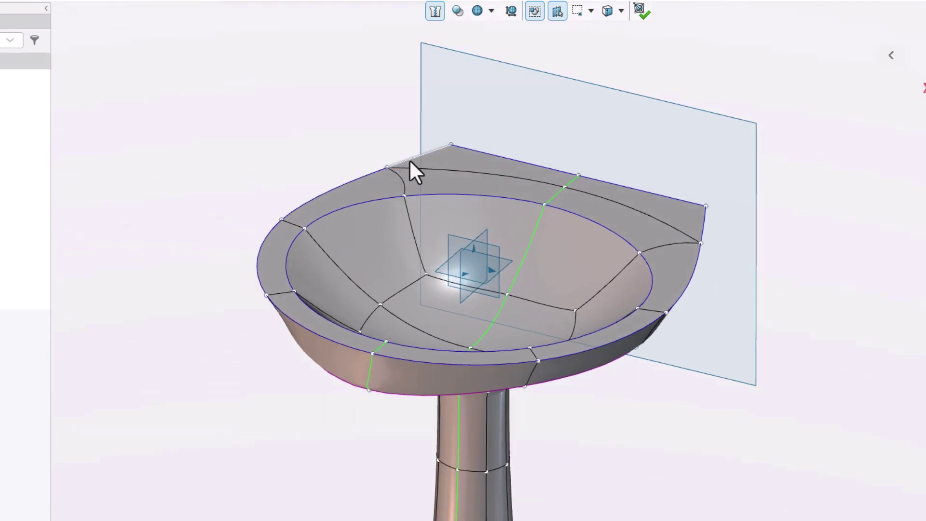
Shift the back top edge by 25 mm and move the back corner vertex to 15.
click(410, 162)
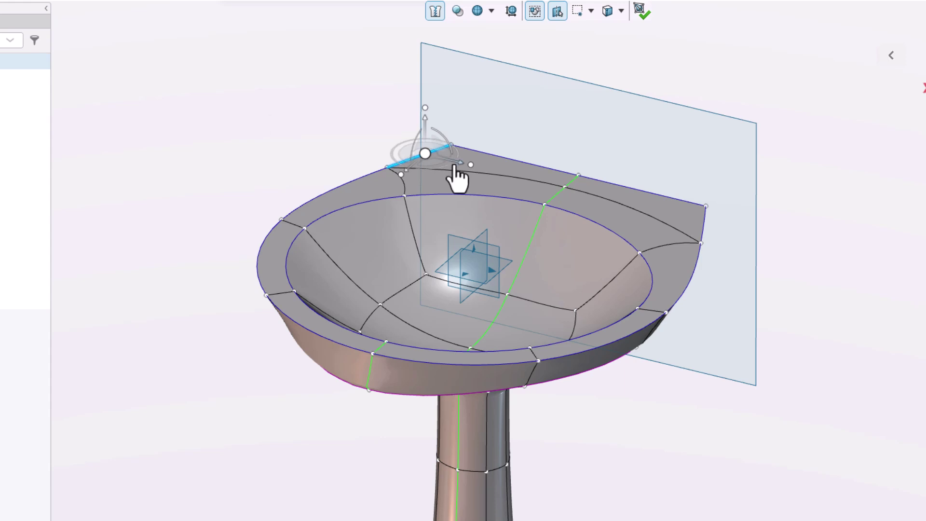
drag(454, 166, 475, 231)
click(390, 121)
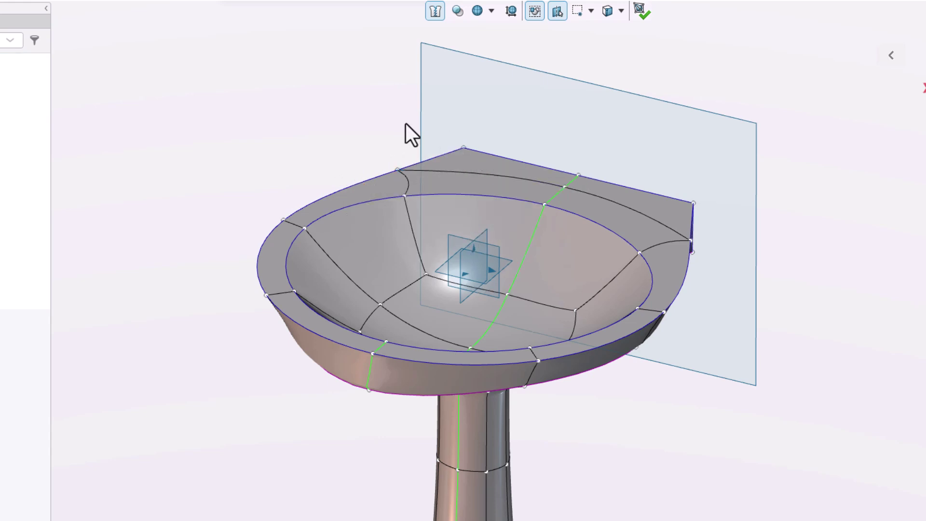
click(462, 147)
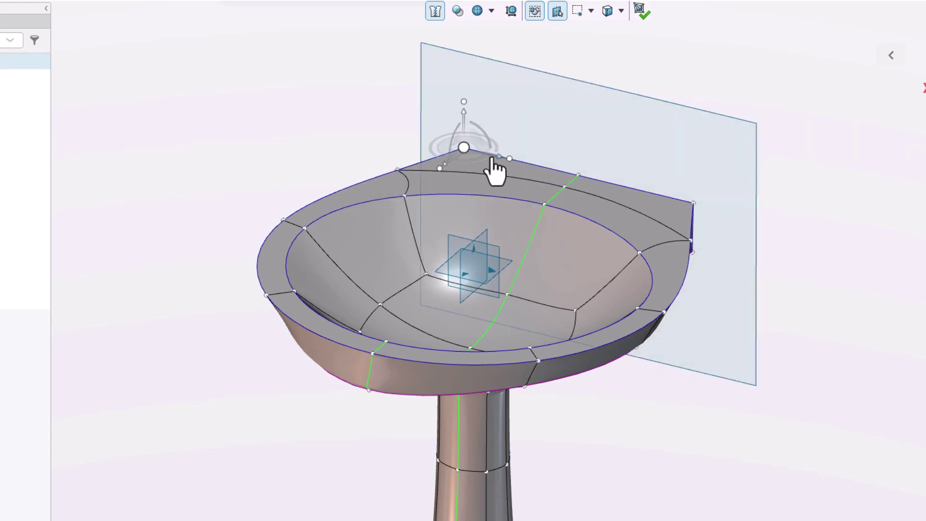
drag(493, 160, 476, 216)
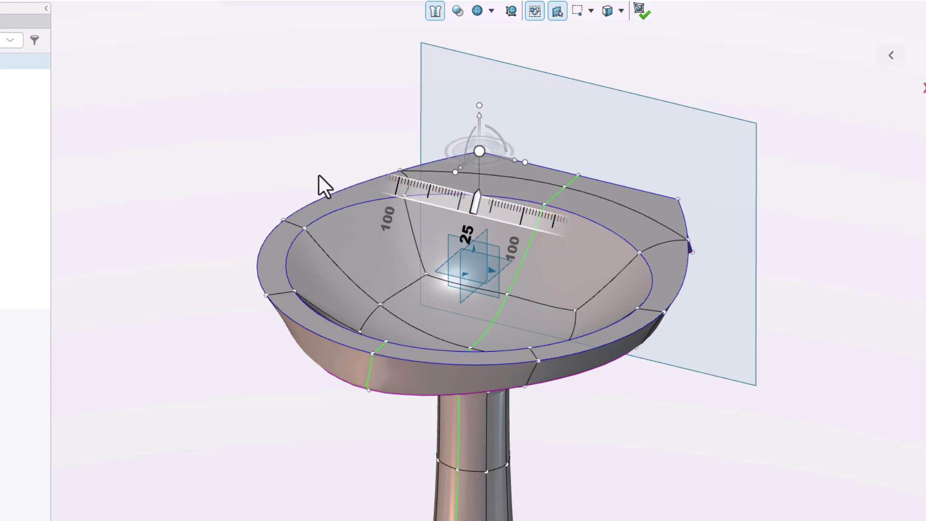
middle_drag(676, 341, 703, 364)
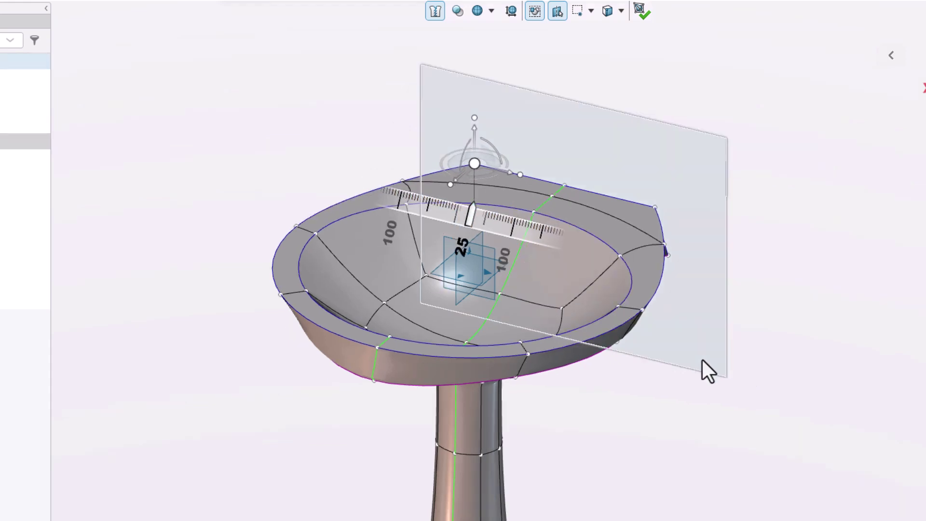
middle_drag(636, 352, 629, 332)
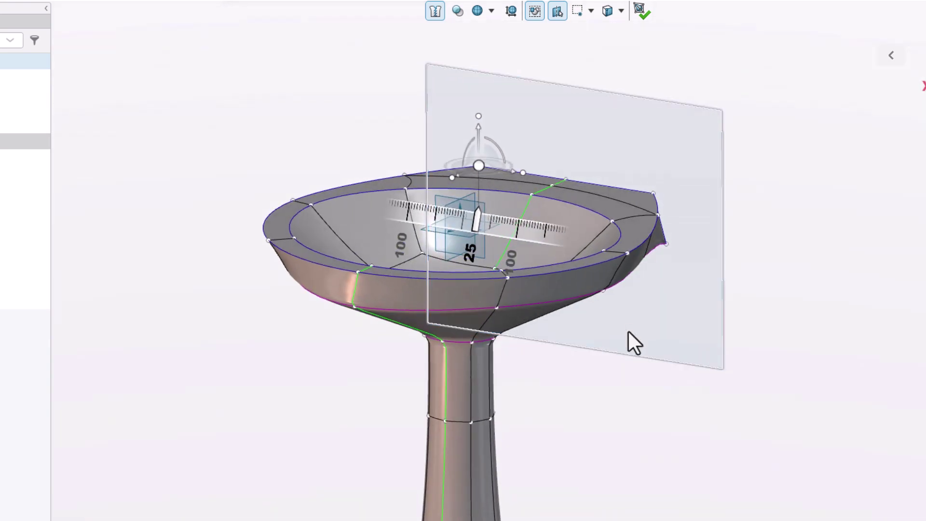
Move the two lower rim edges by 3.605 and pull the stem–rim junction vertex downward.
click(613, 288)
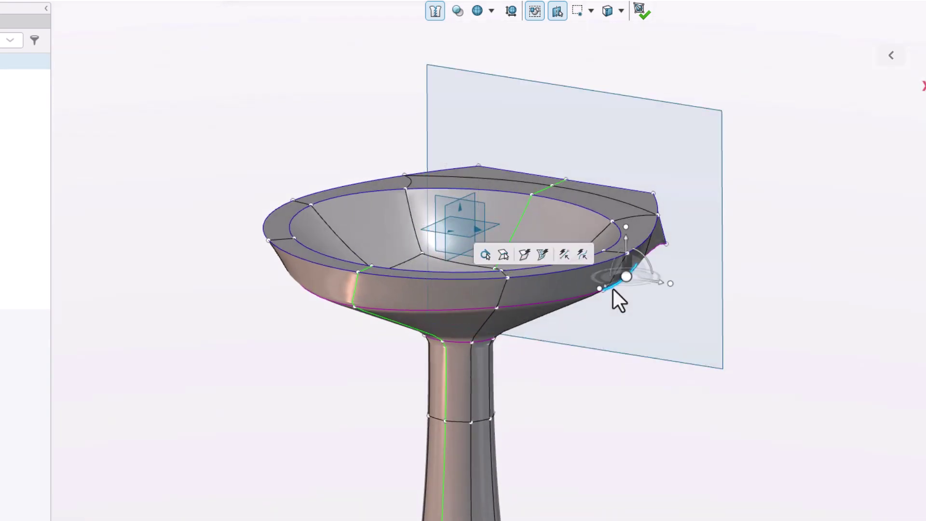
ctrl+click(575, 299)
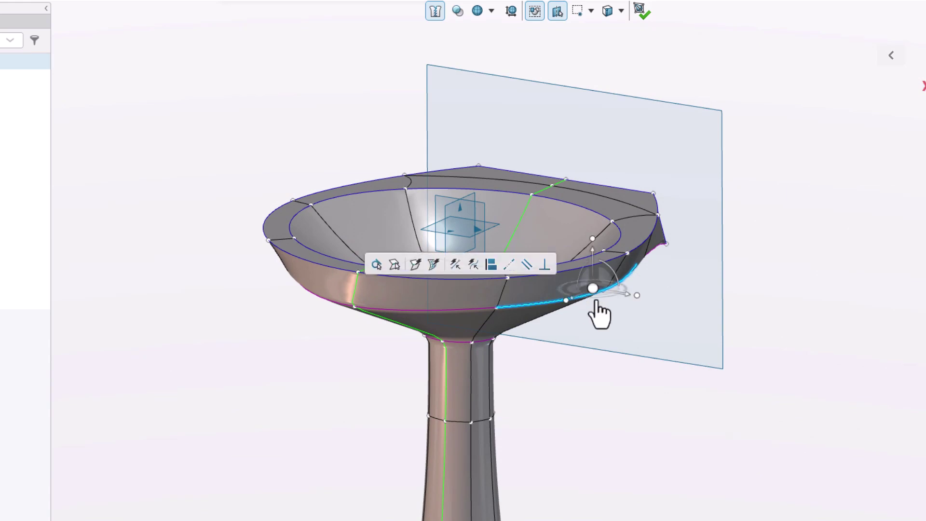
drag(628, 295, 679, 382)
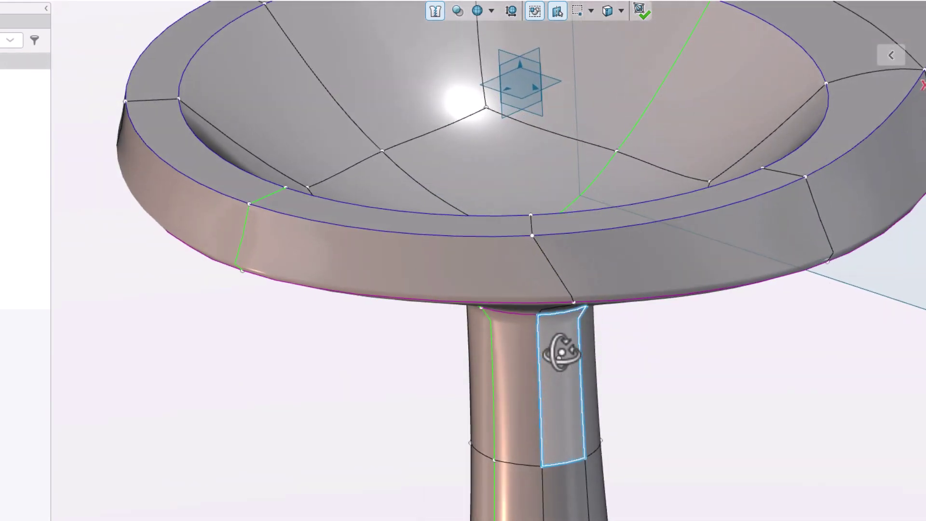
click(574, 303)
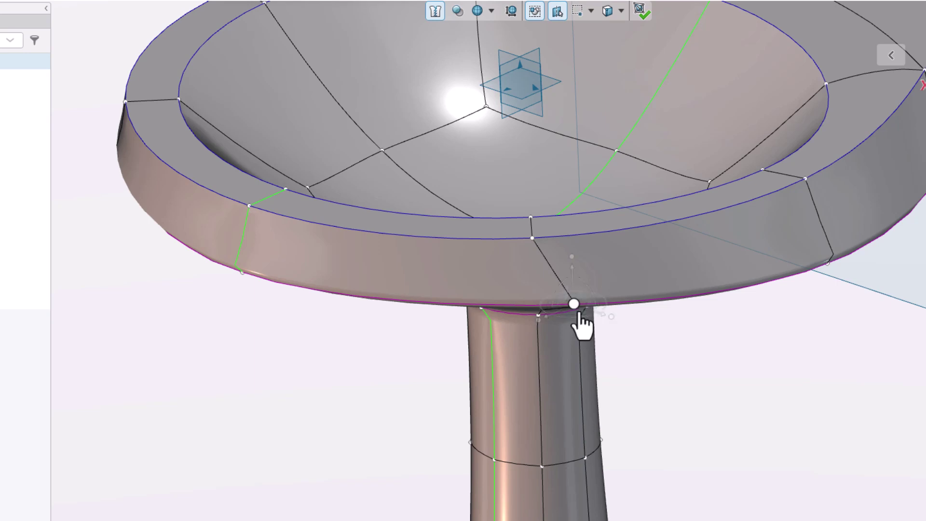
mouse_move(579, 313)
mouse_down()
mouse_move(593, 330)
mouse_move(527, 345)
mouse_move(539, 344)
mouse_up()
scroll(579, 340, down, 3)
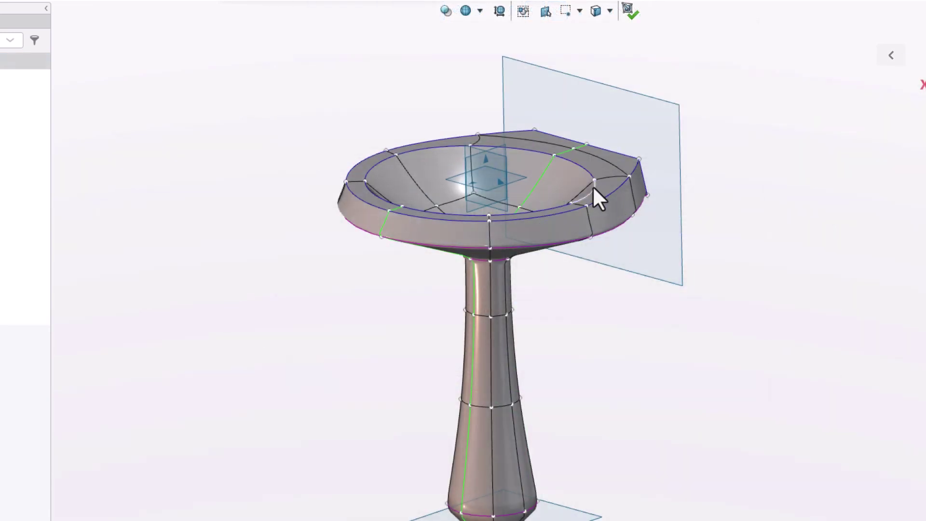
Select the inner and outer top rim loops together and apply a crease to both.
click(592, 188)
click(624, 153)
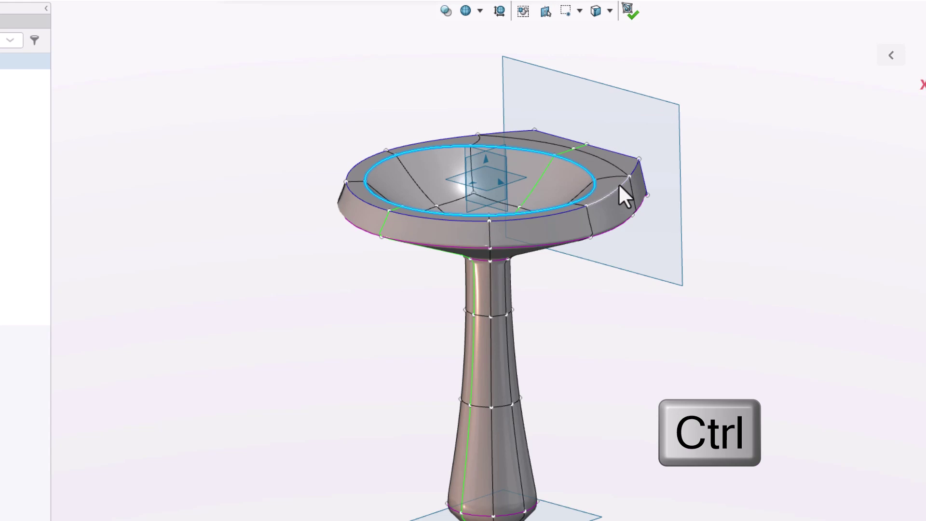
ctrl+click(619, 189)
click(644, 153)
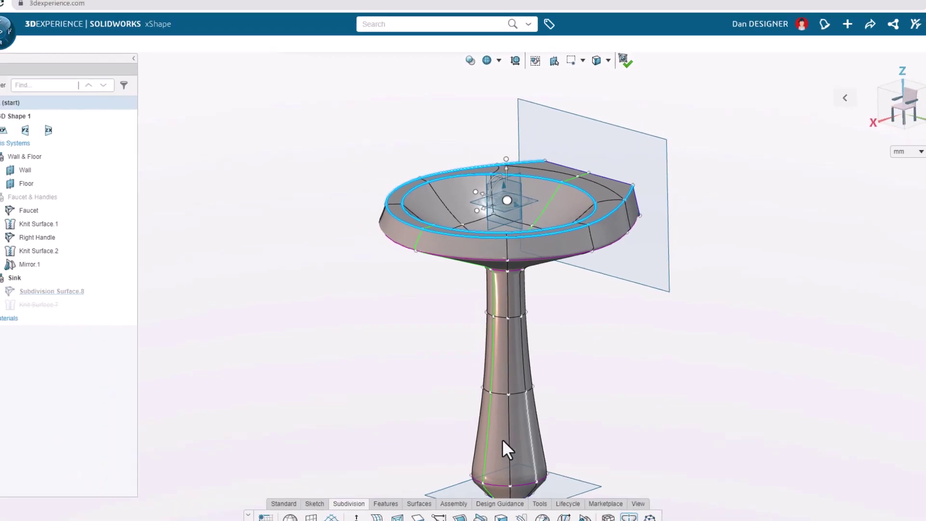
click(431, 509)
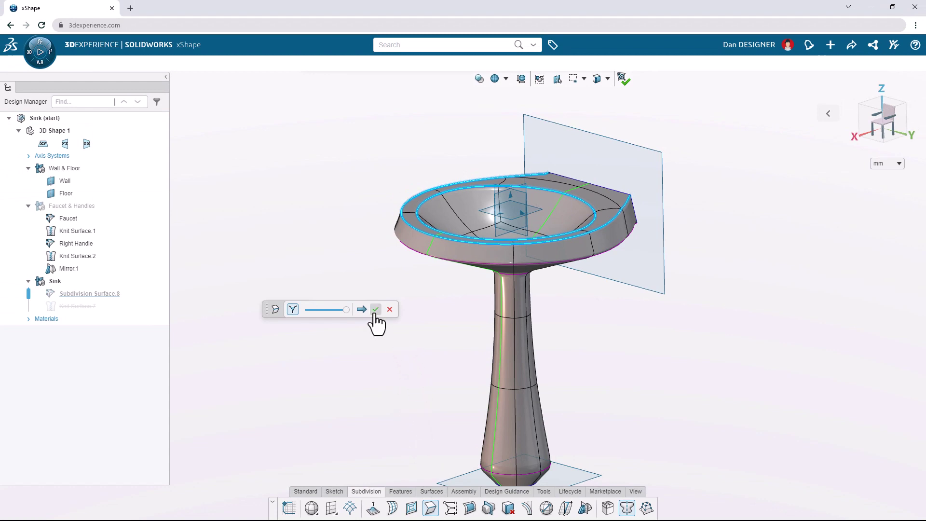
click(376, 309)
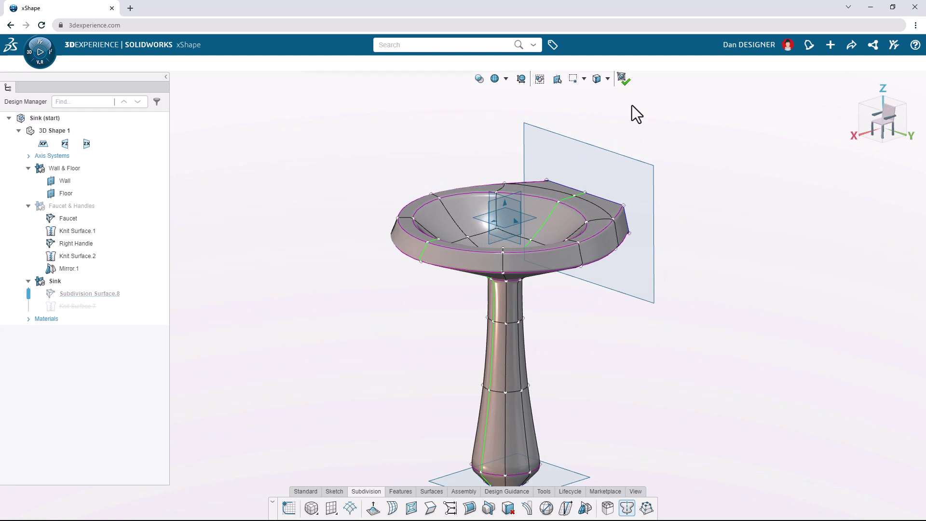
Exit subdivision, hide the Wall & Floor group, and show the Faucet & Handles group.
click(622, 81)
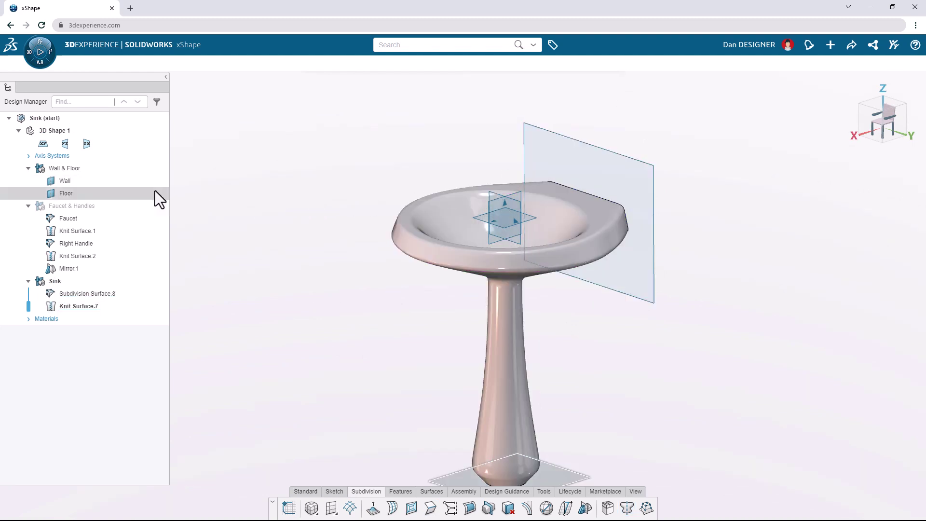
click(109, 171)
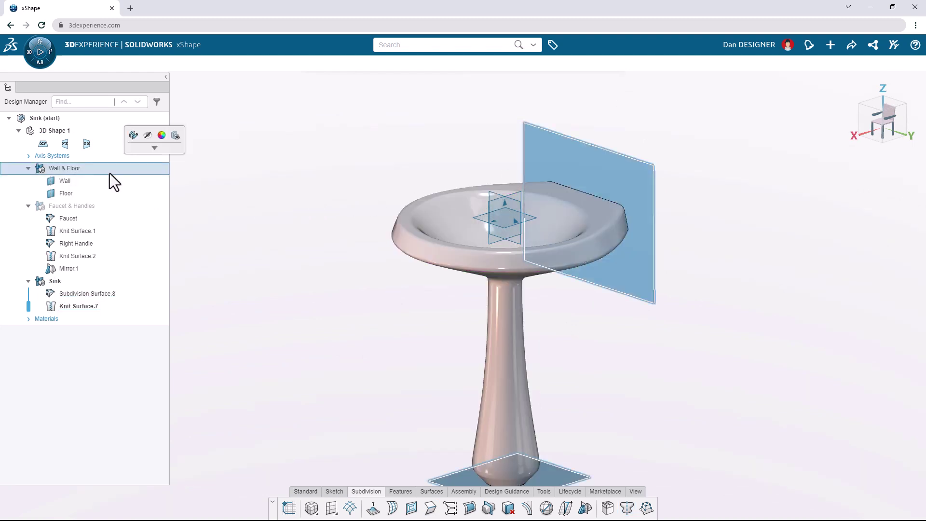
click(148, 138)
click(113, 207)
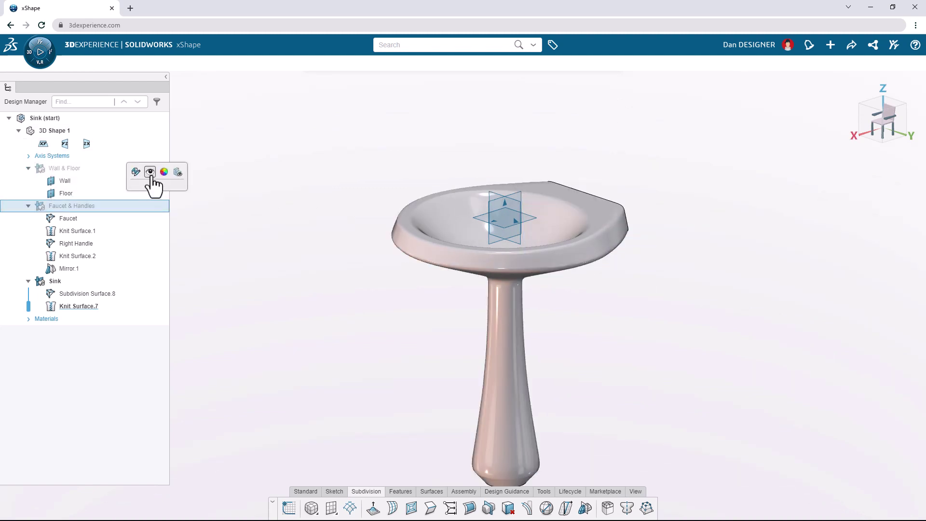
click(150, 174)
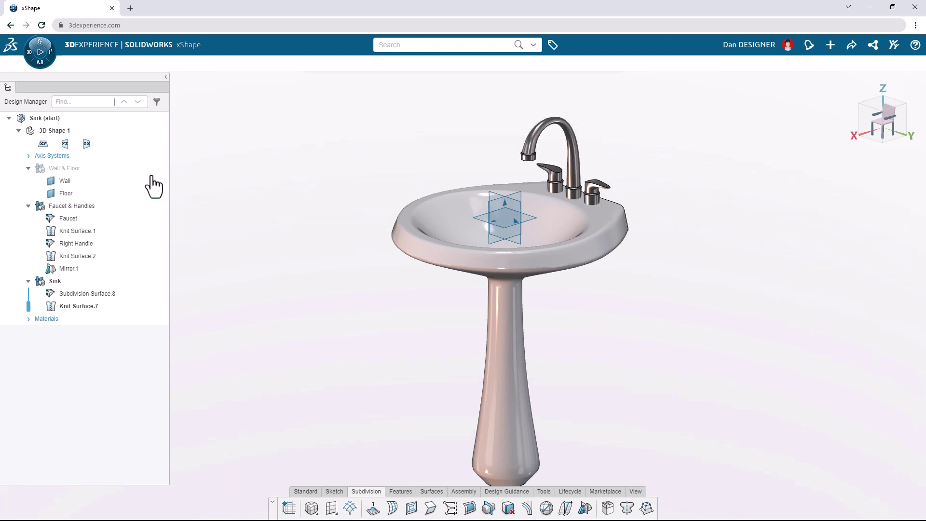